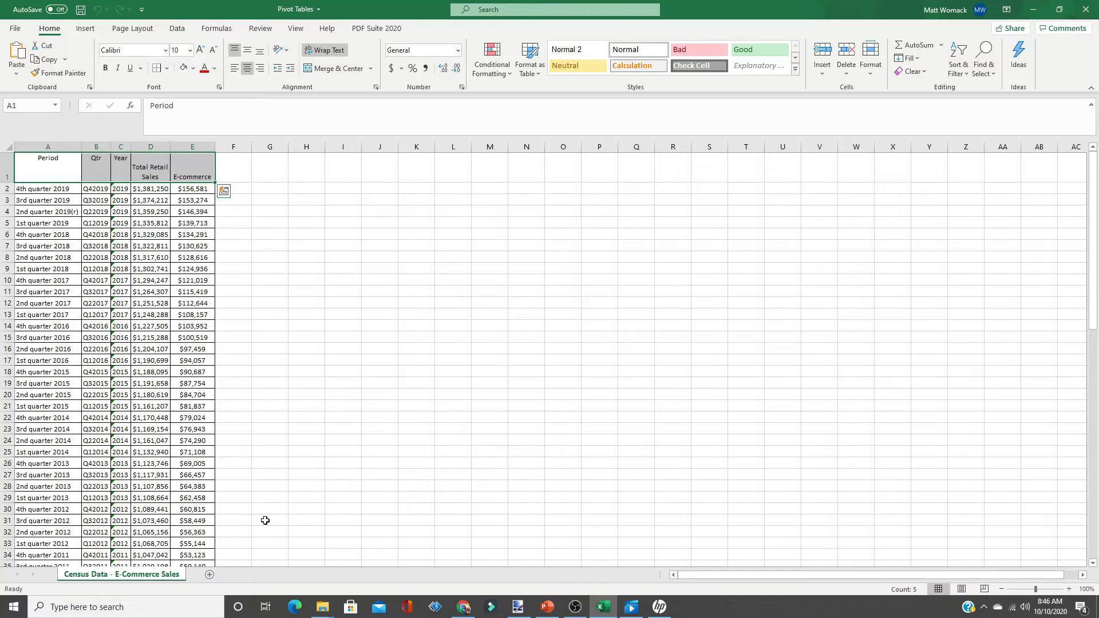
- Examine the header row and the Qtr, Year, Total Retail Sales and E-commerce columns of the census data
{"action": "left_click", "coordinate": [58, 165]}
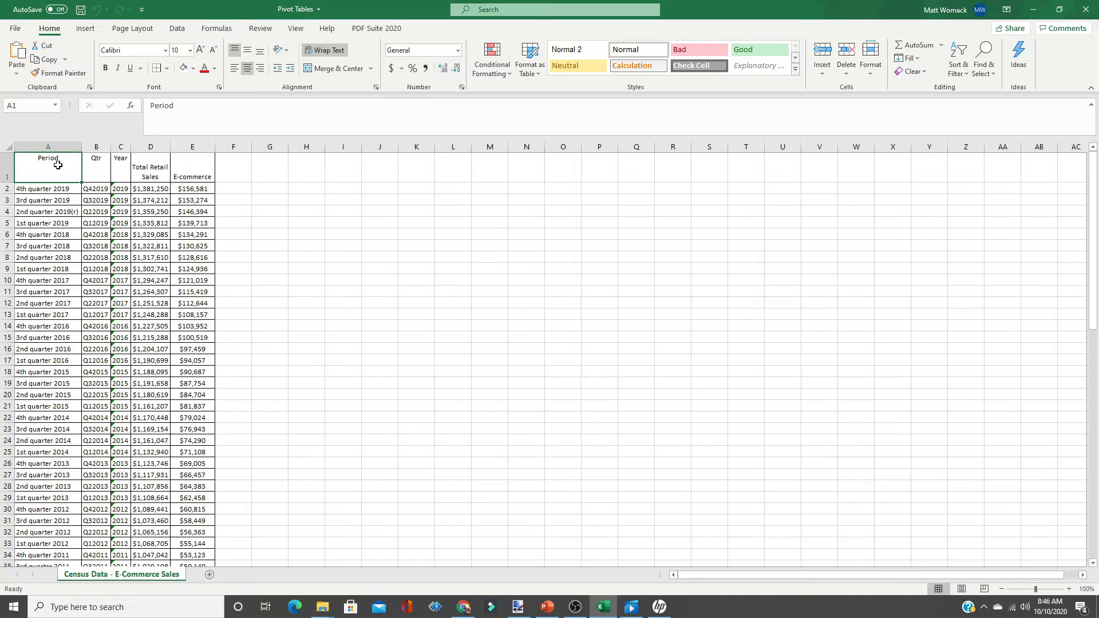
{"action": "left_click_drag", "start_coordinate": [62, 162], "coordinate": [188, 162]}
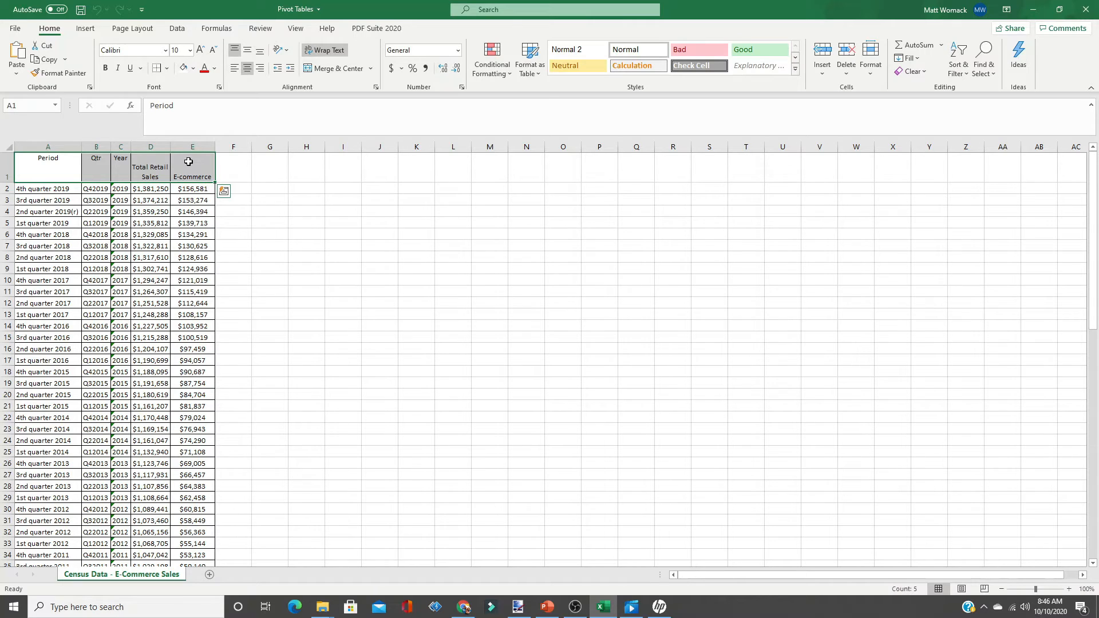
{"action": "left_click", "coordinate": [95, 163]}
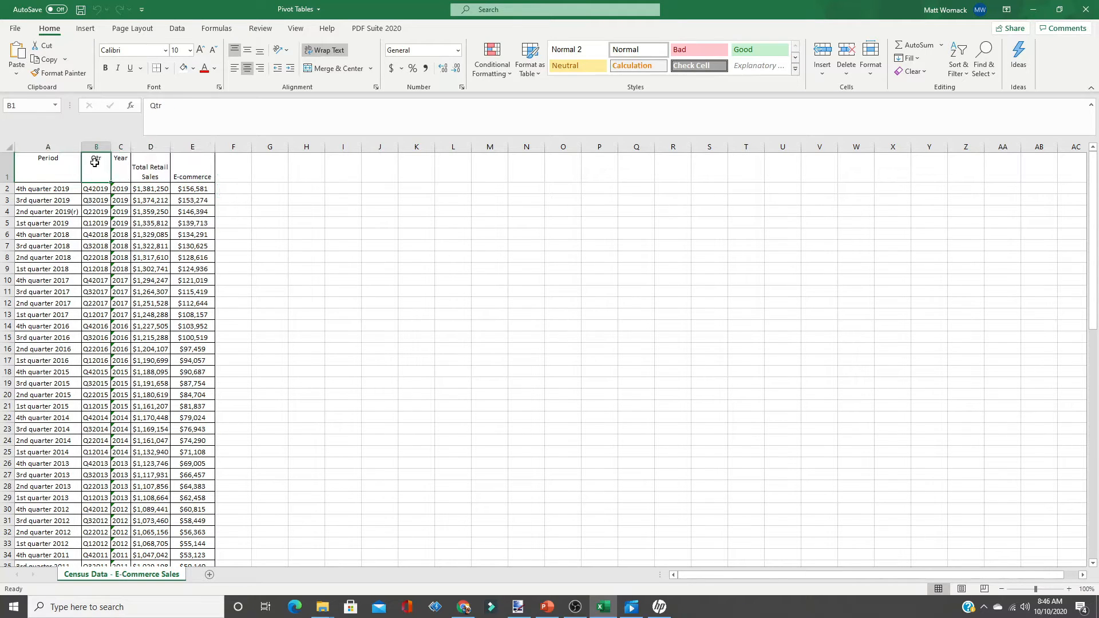
{"action": "key", "text": "ctrl+shift+Down"}
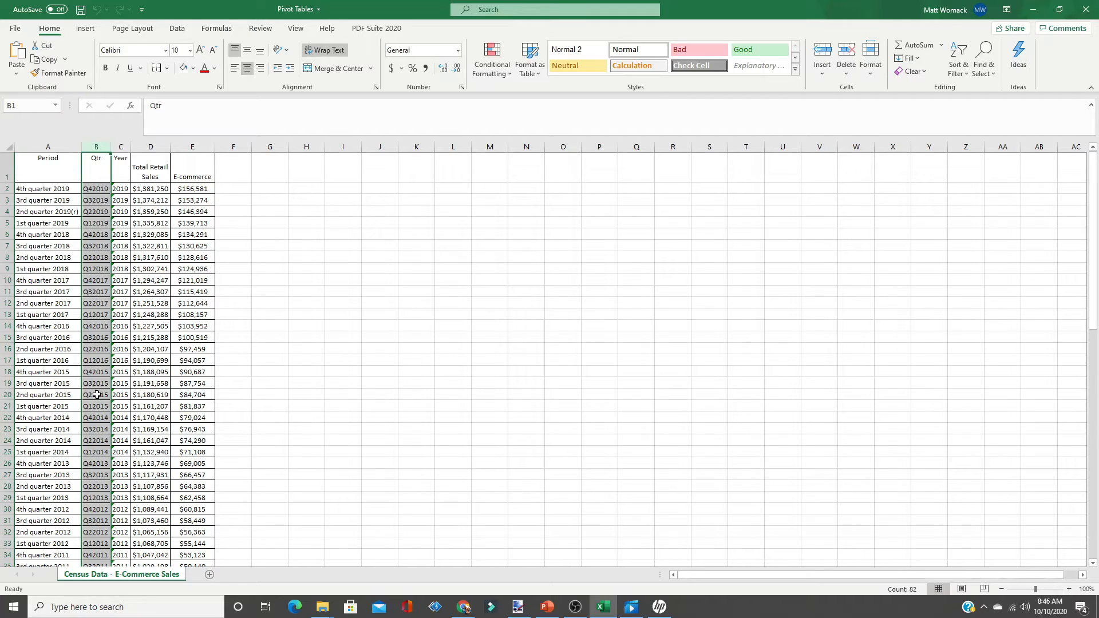
{"action": "left_click", "coordinate": [93, 189]}
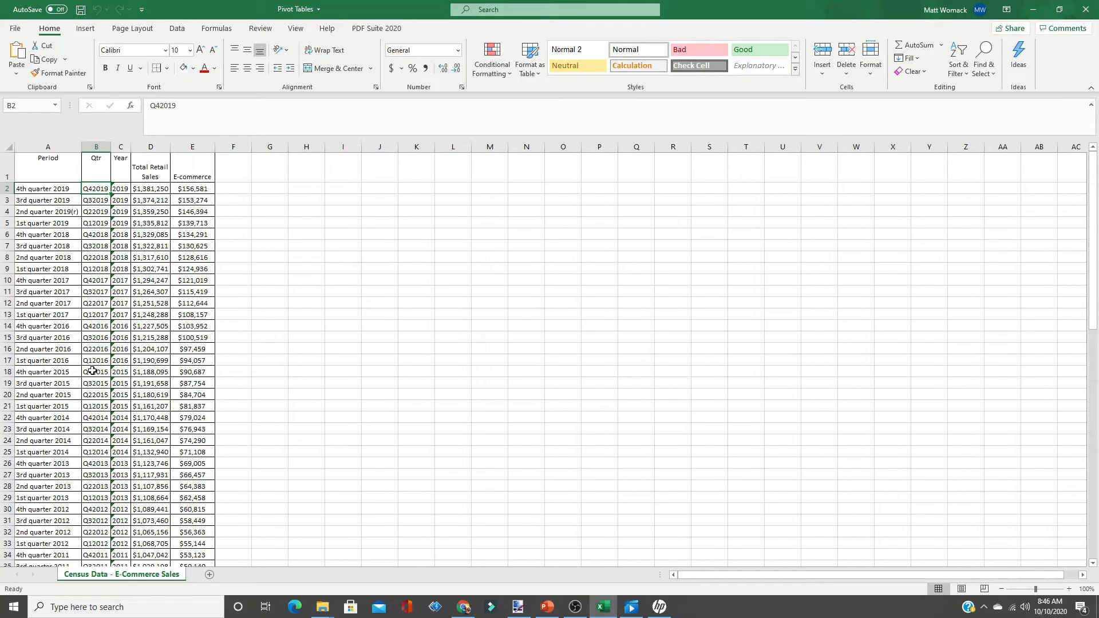
{"action": "left_click", "coordinate": [121, 147]}
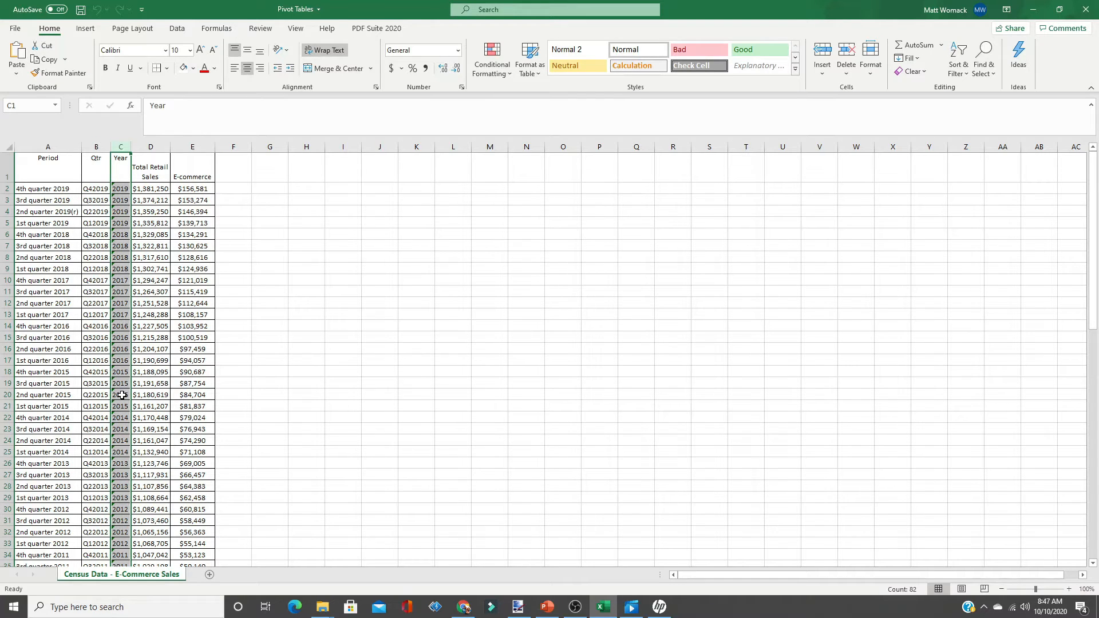
{"action": "left_click", "coordinate": [151, 146]}
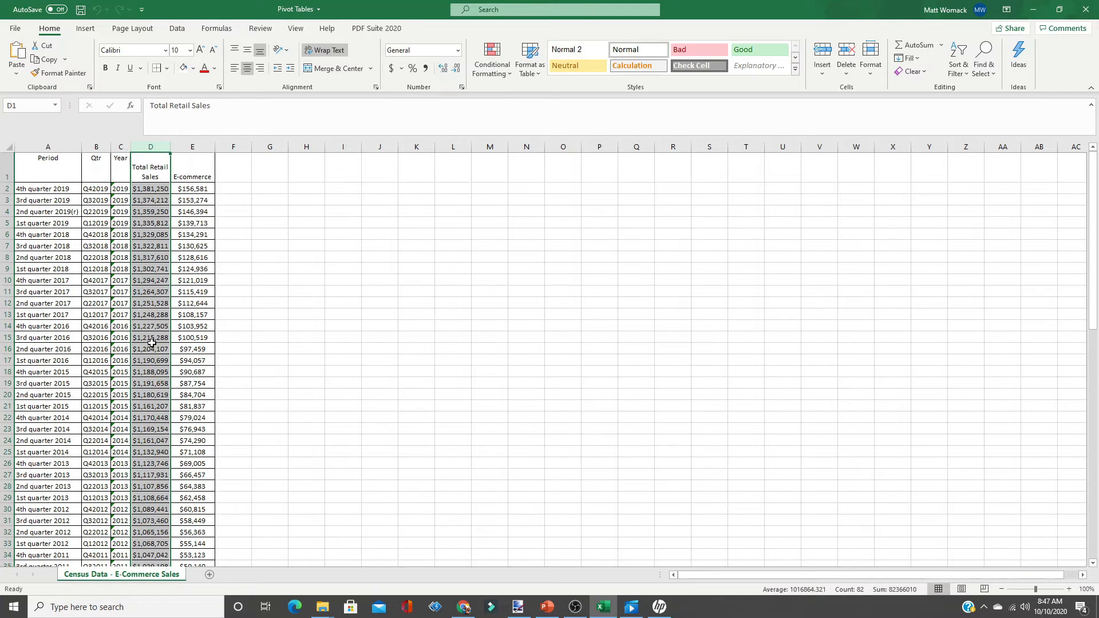
{"action": "left_click_drag", "start_coordinate": [150, 189], "coordinate": [143, 452]}
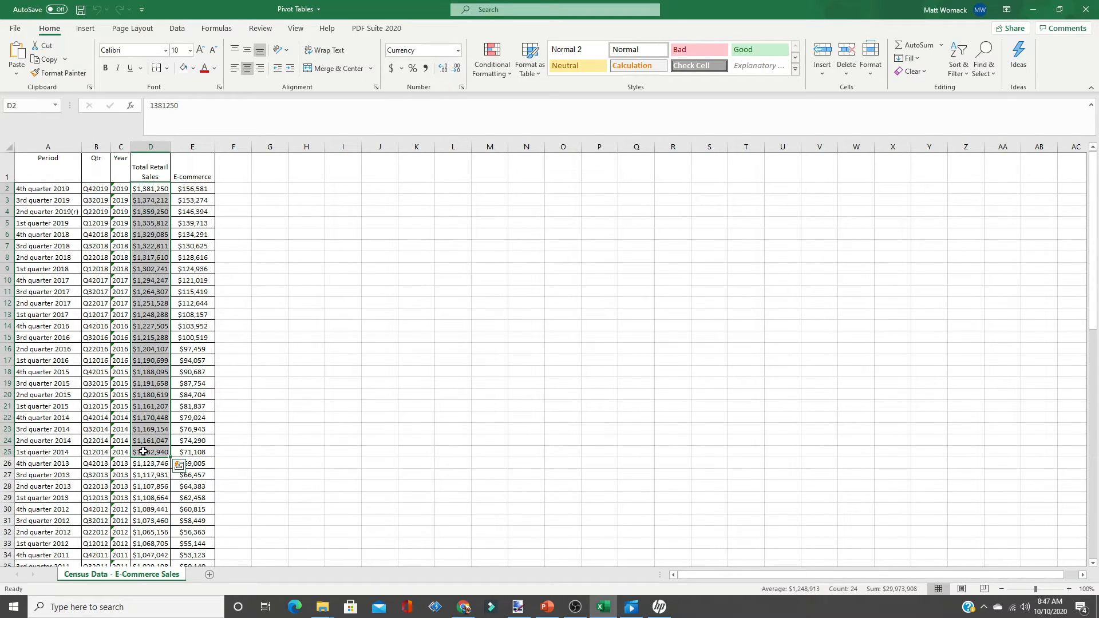
{"action": "left_click", "coordinate": [195, 149]}
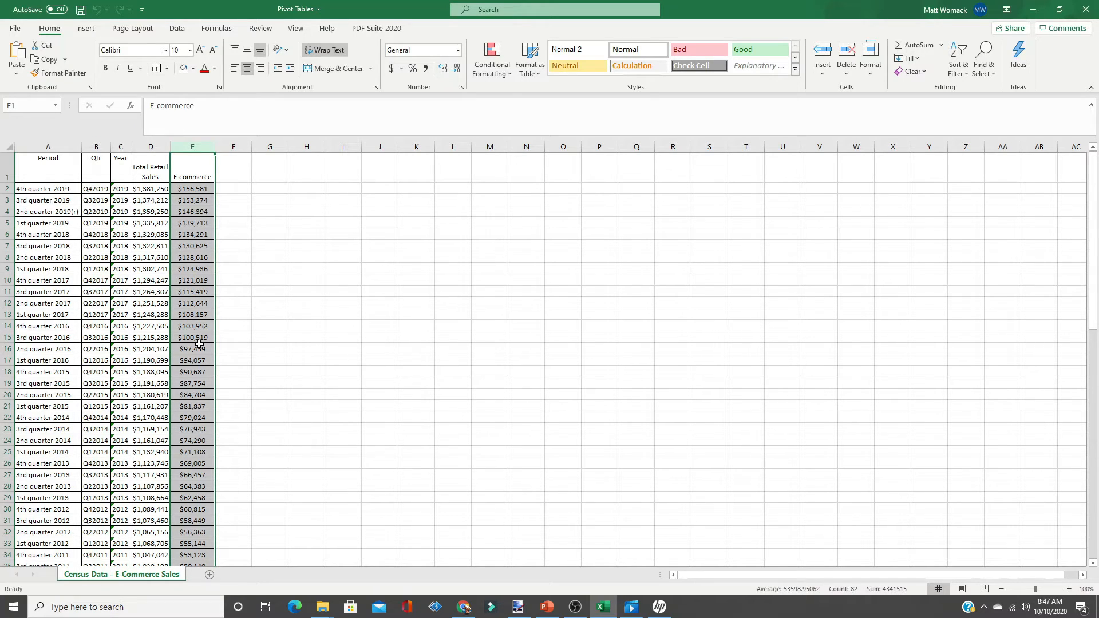
- Create a pivot table from the entire columns A to E of the census data, placed on a new worksheet
{"action": "left_click", "coordinate": [53, 174]}
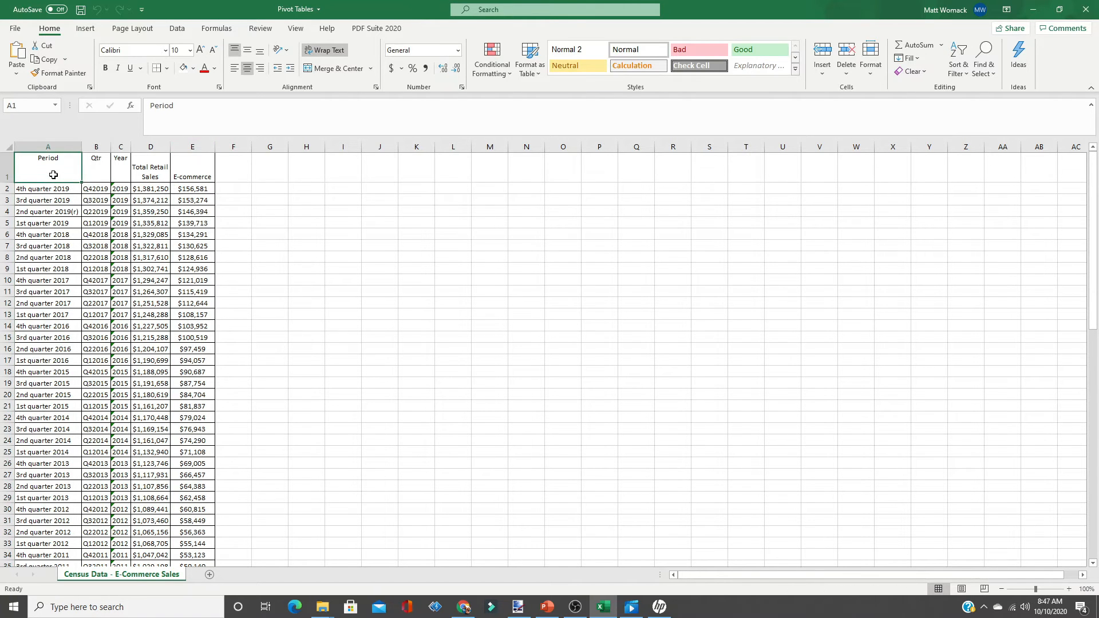
{"action": "key", "text": "ctrl+shift+Right"}
{"action": "key", "text": "ctrl+shift+Down"}
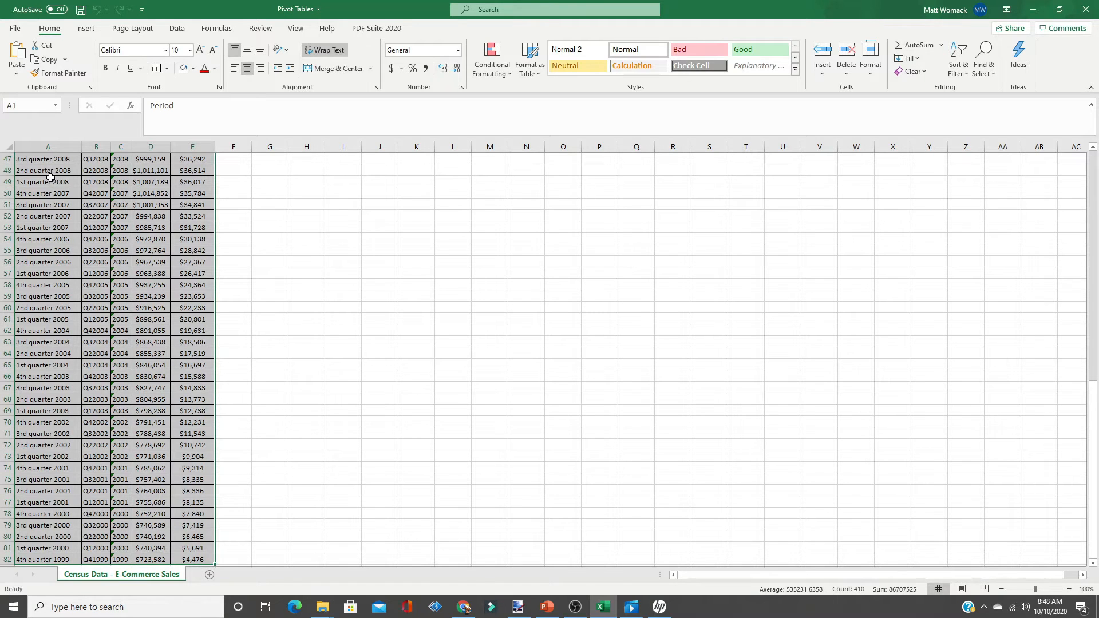
{"action": "scroll", "coordinate": [53, 174], "scroll_direction": "down", "scroll_amount": 7}
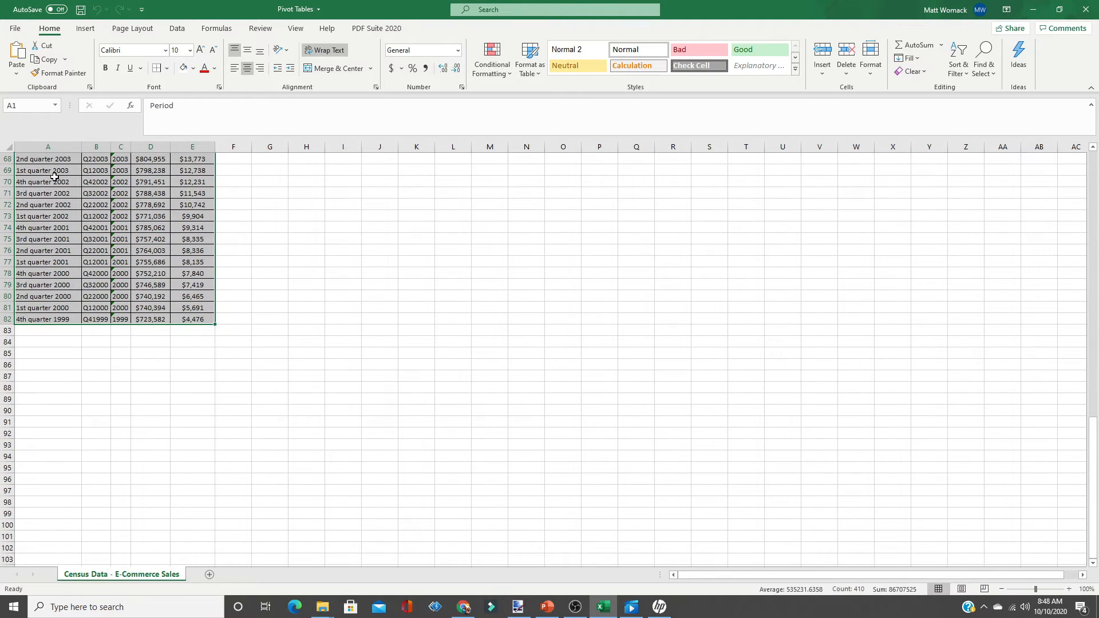
{"action": "key", "text": "ctrl+space"}
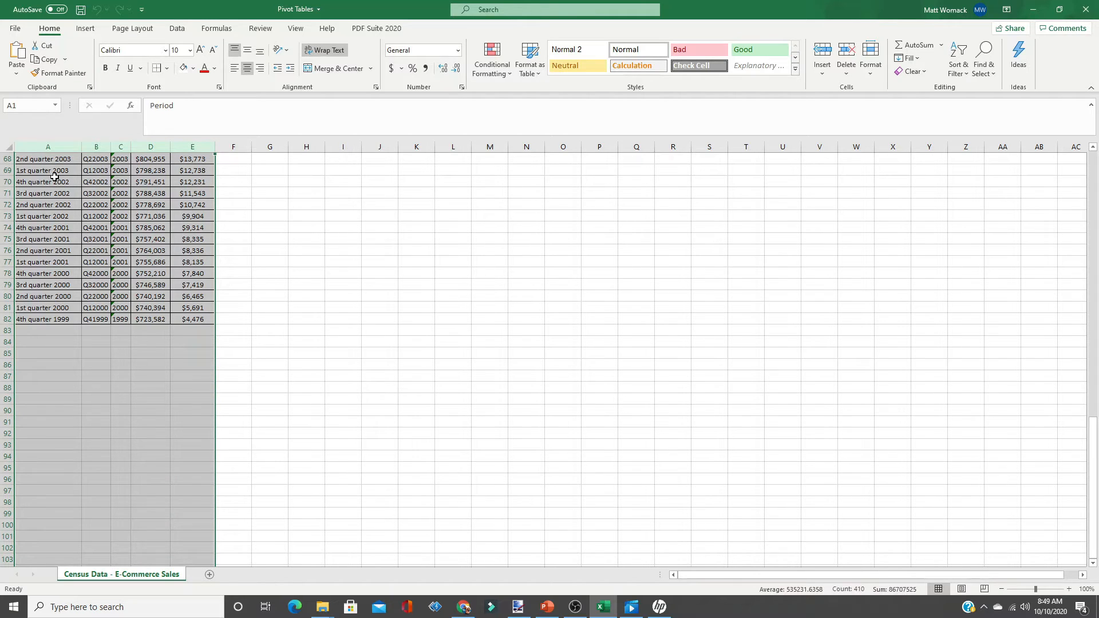
{"action": "left_click", "coordinate": [85, 30]}
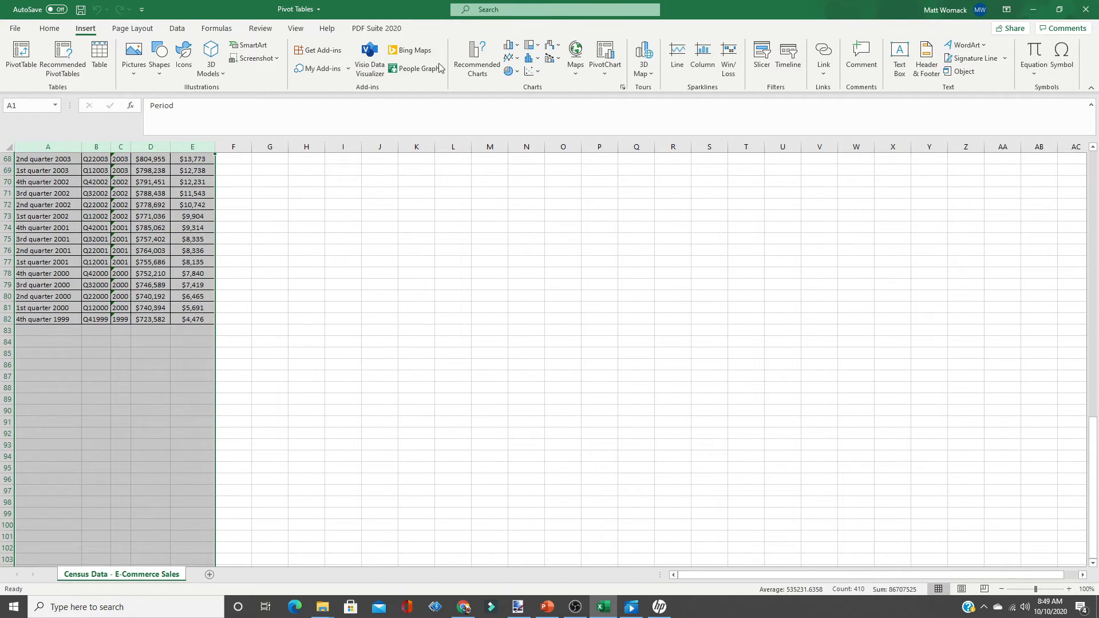
{"action": "left_click", "coordinate": [26, 49]}
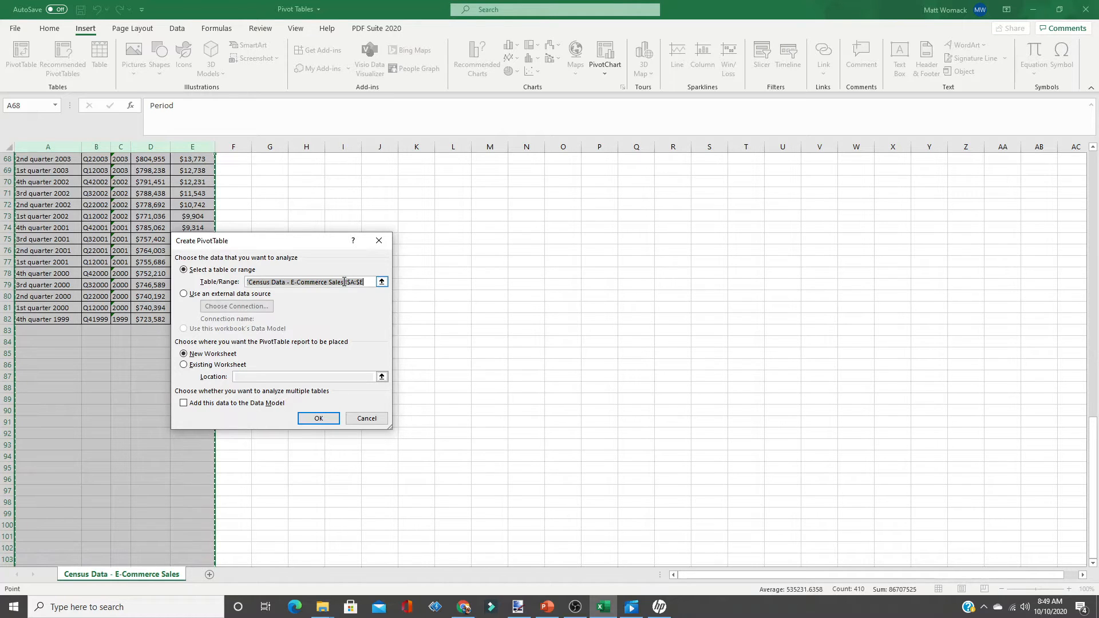
{"action": "left_click", "coordinate": [323, 417]}
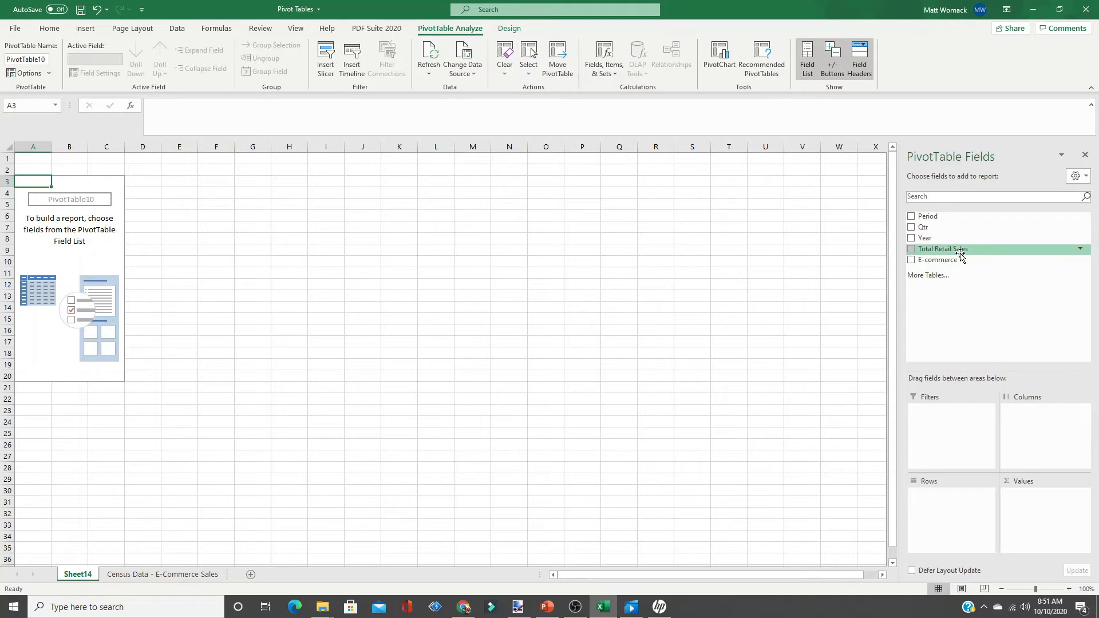
- Compare the column headers on the Census Data - E-Commerce Sales sheet with the field list of the new pivot table
{"action": "left_click", "coordinate": [141, 574]}
{"action": "scroll", "coordinate": [70, 229], "scroll_direction": "up", "scroll_amount": 7}
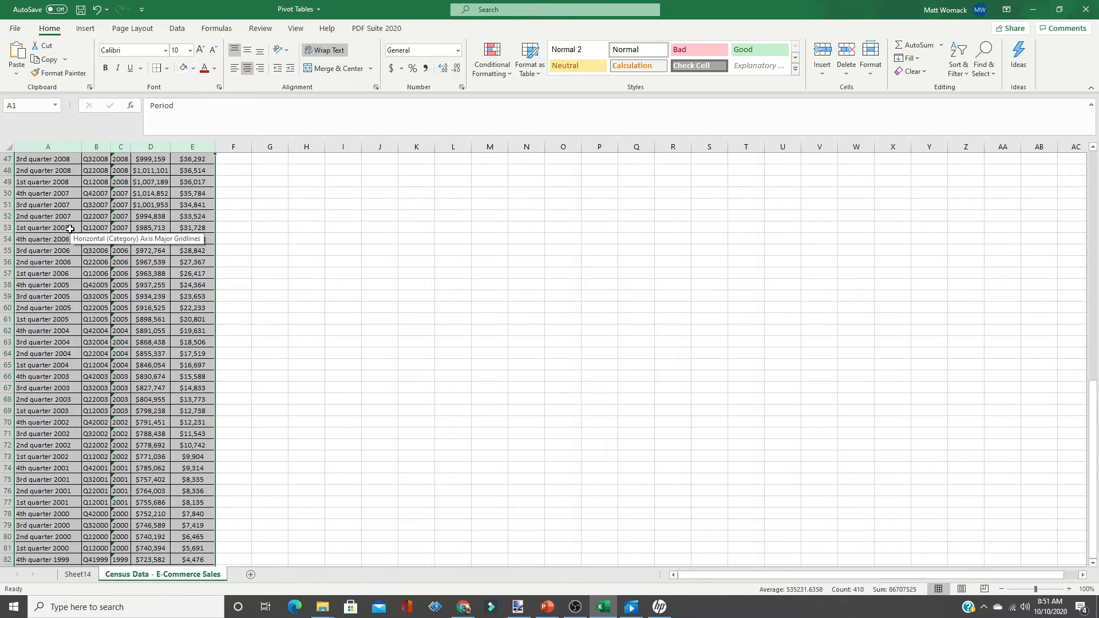
{"action": "left_click", "coordinate": [70, 229]}
{"action": "key", "text": "ctrl+Home"}
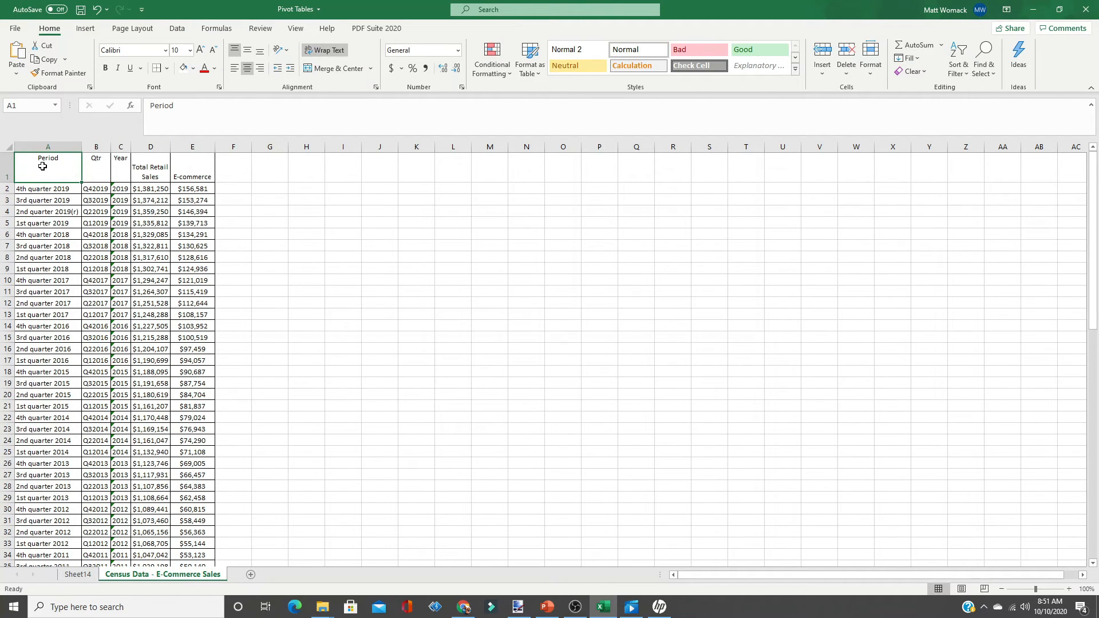
{"action": "left_click", "coordinate": [98, 163]}
{"action": "left_click", "coordinate": [117, 167]}
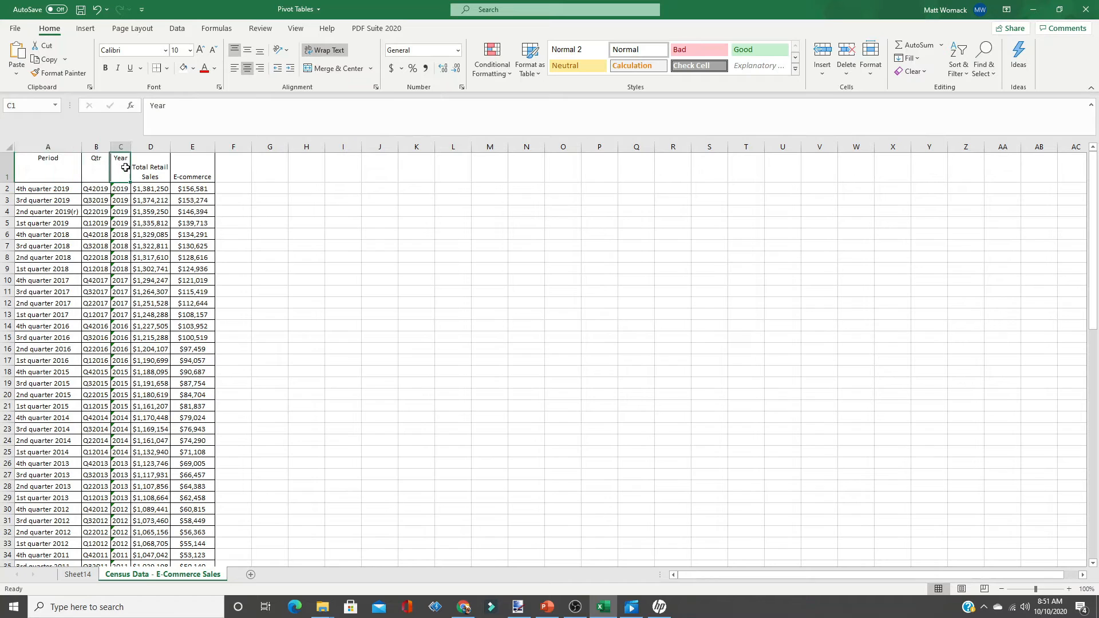
{"action": "left_click", "coordinate": [158, 170]}
{"action": "left_click", "coordinate": [193, 175]}
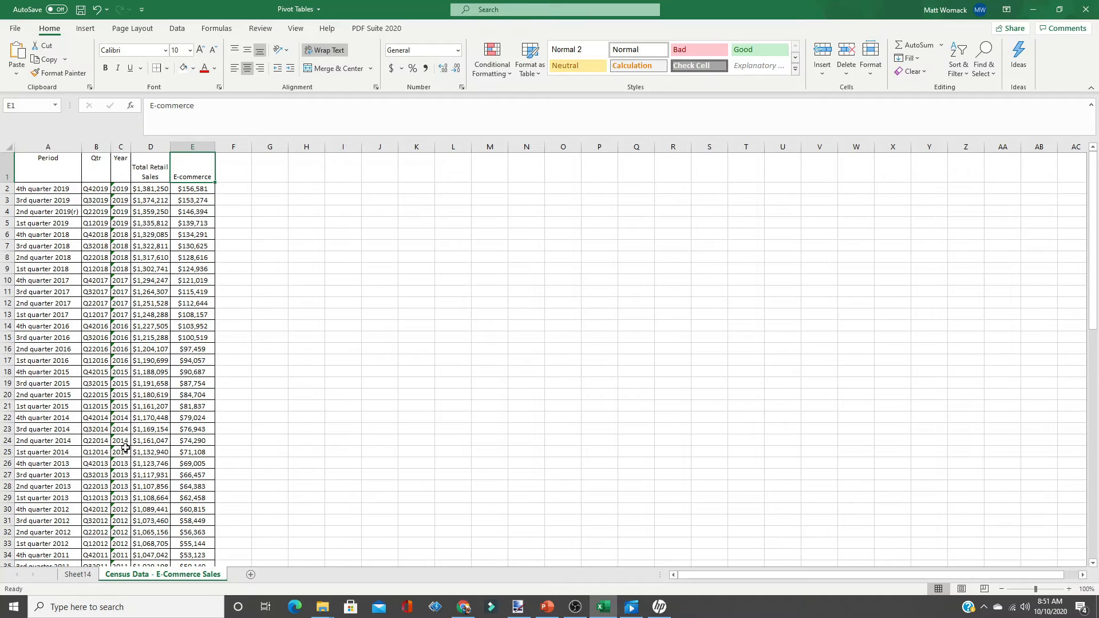
{"action": "left_click", "coordinate": [76, 575]}
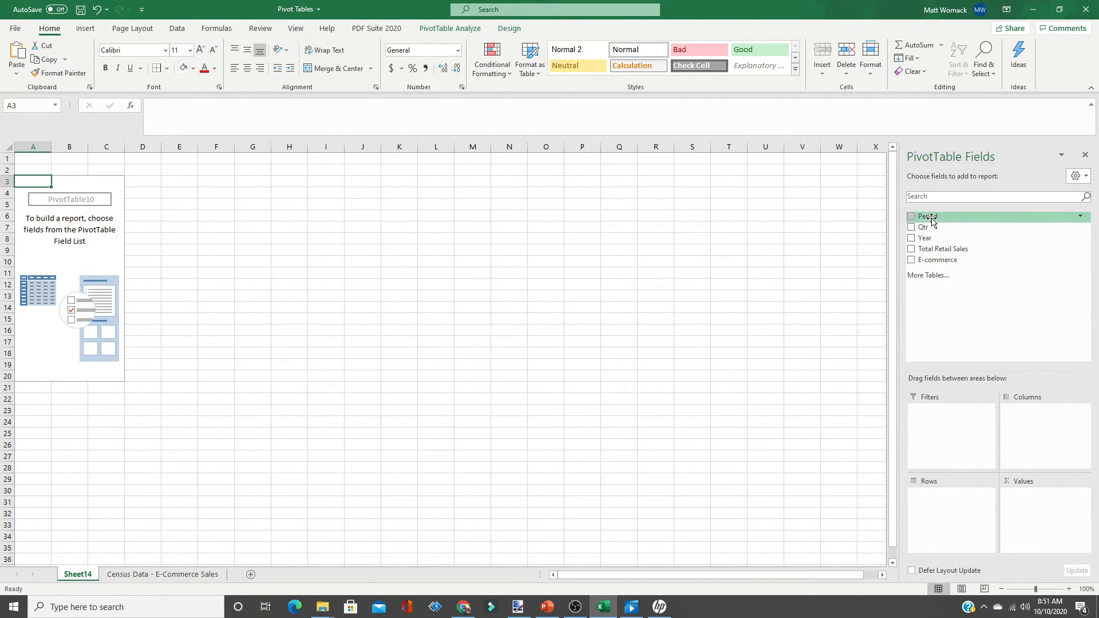
{"action": "left_click", "coordinate": [136, 575]}
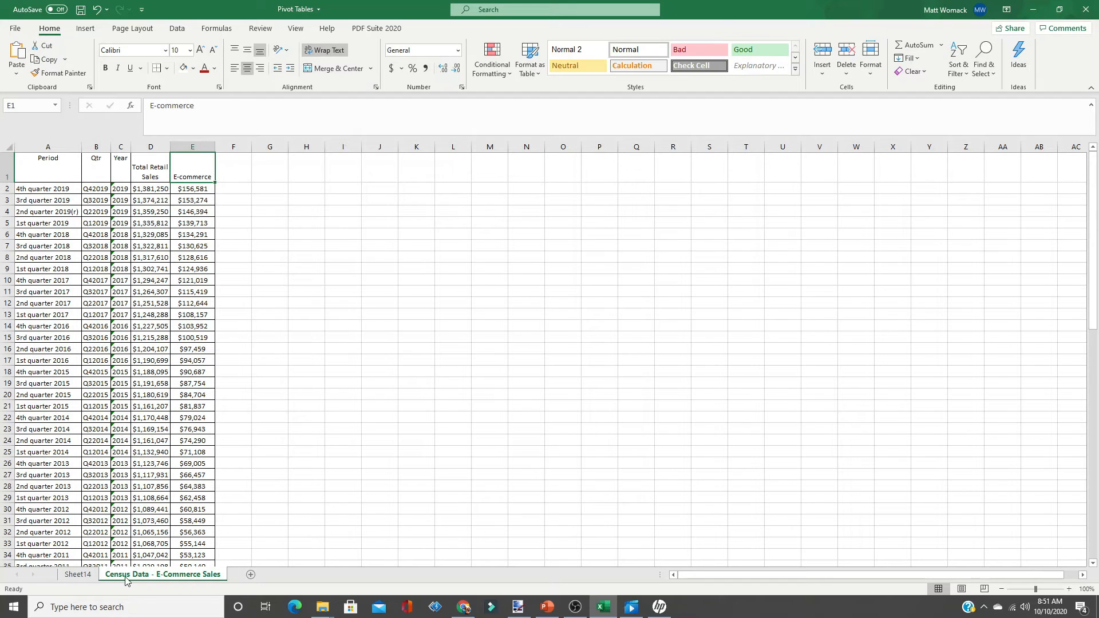
- Lay out the Sheet14 pivot table with Year as filter, Qtr as rows and the sum of Total Retail Sales as values
{"action": "left_click", "coordinate": [74, 575]}
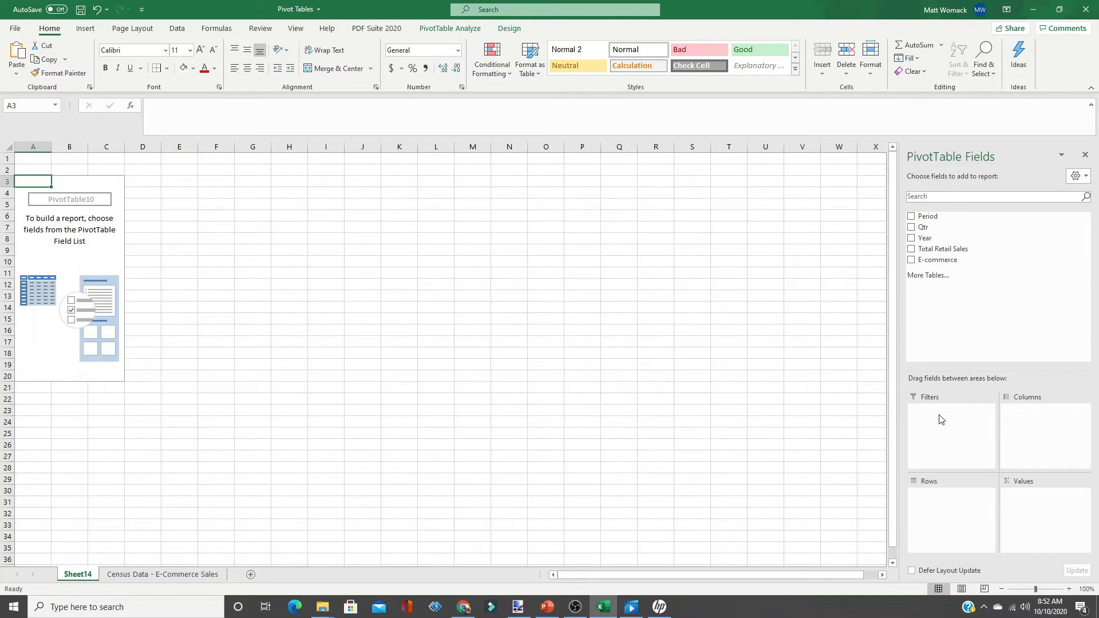
{"action": "left_click_drag", "start_coordinate": [930, 238], "coordinate": [932, 409]}
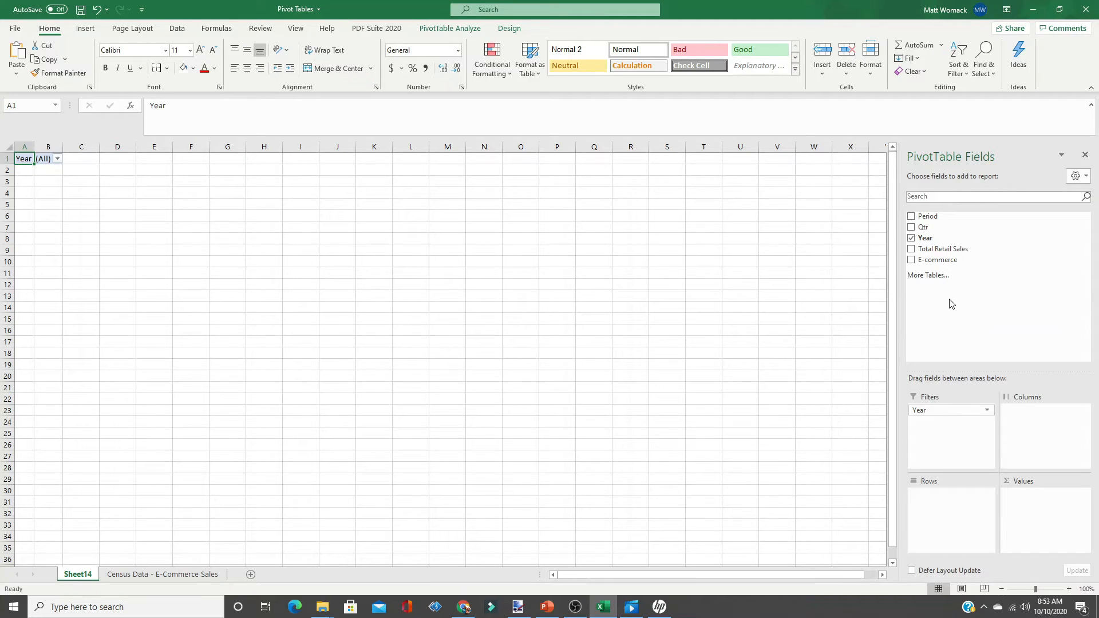
{"action": "left_click_drag", "start_coordinate": [924, 229], "coordinate": [944, 496]}
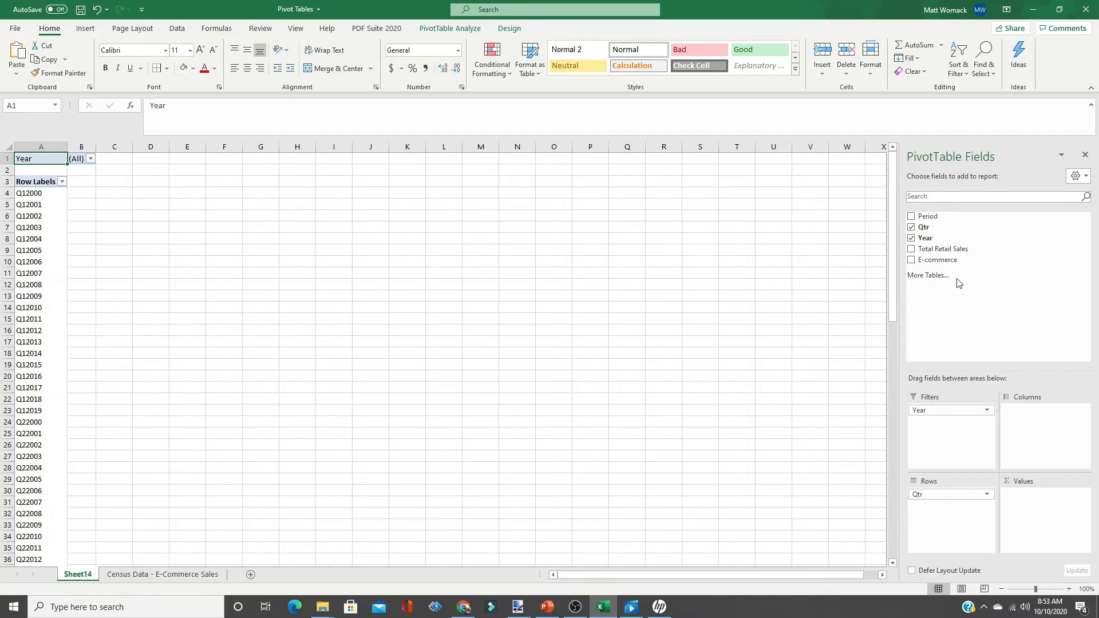
{"action": "left_click_drag", "start_coordinate": [946, 253], "coordinate": [1039, 507]}
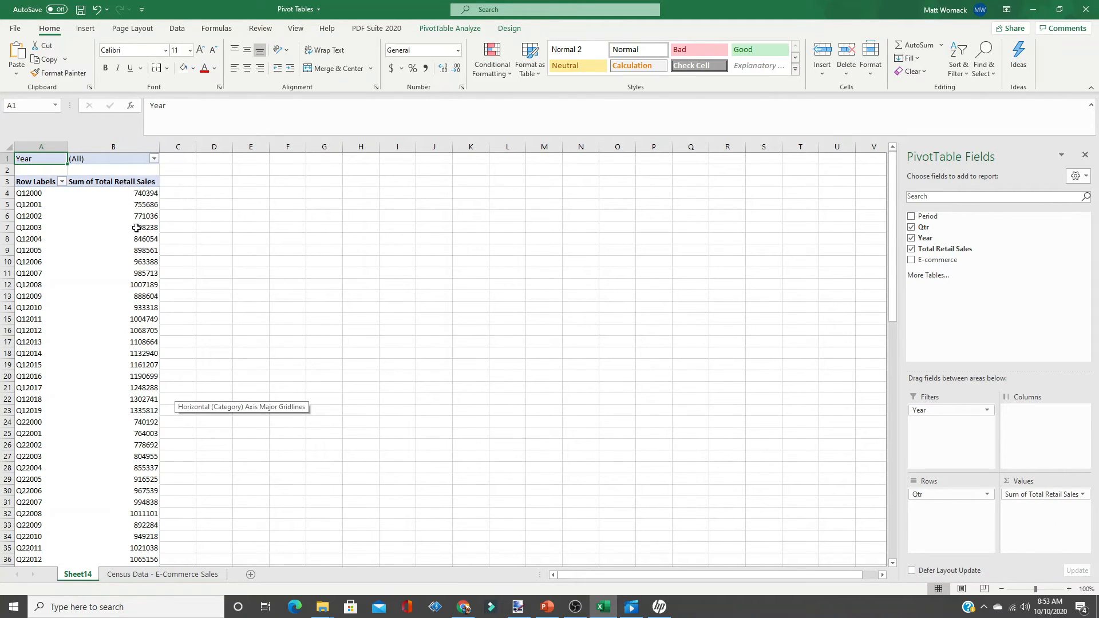
{"action": "left_click", "coordinate": [137, 197]}
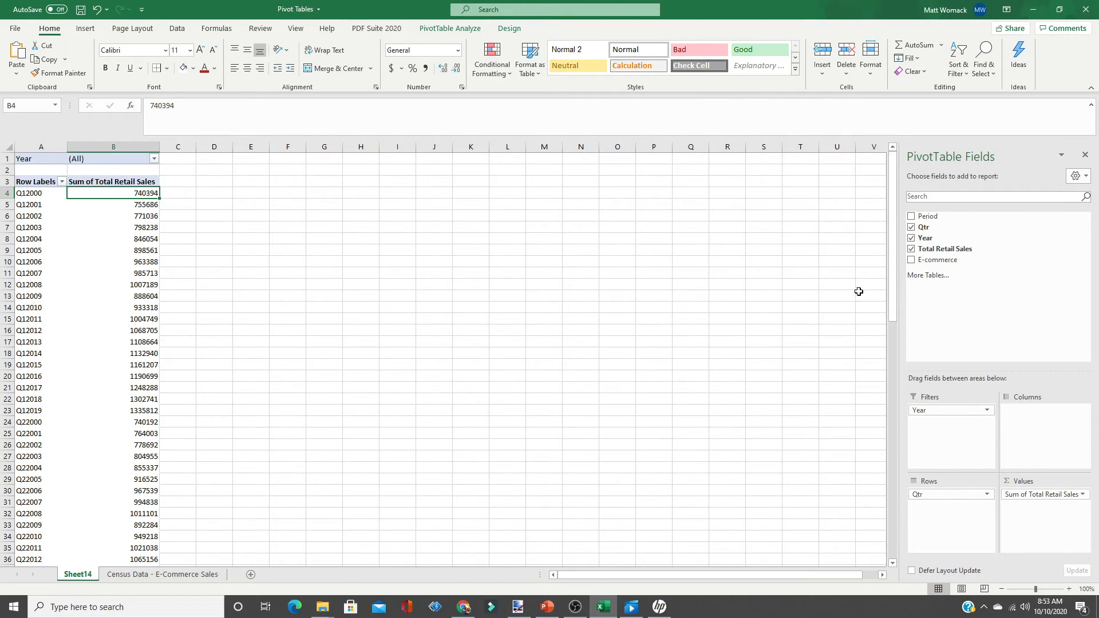
- Add E-commerce as a second summed value in the pivot table, take it out, and add it back
{"action": "left_click_drag", "start_coordinate": [941, 260], "coordinate": [1058, 523]}
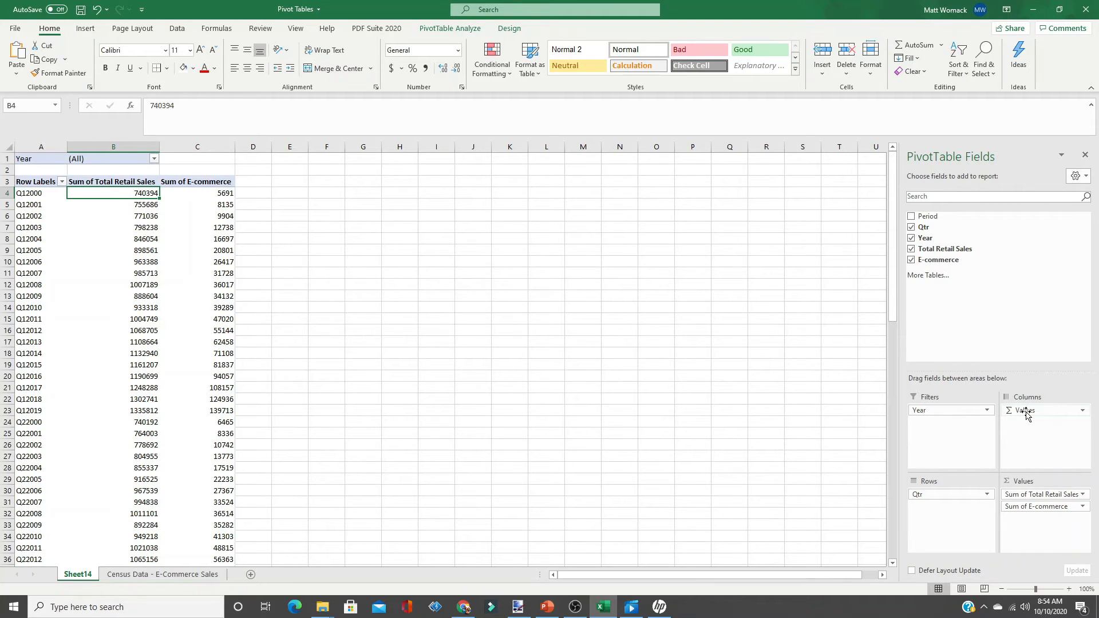
{"action": "left_click_drag", "start_coordinate": [1039, 506], "coordinate": [1022, 276]}
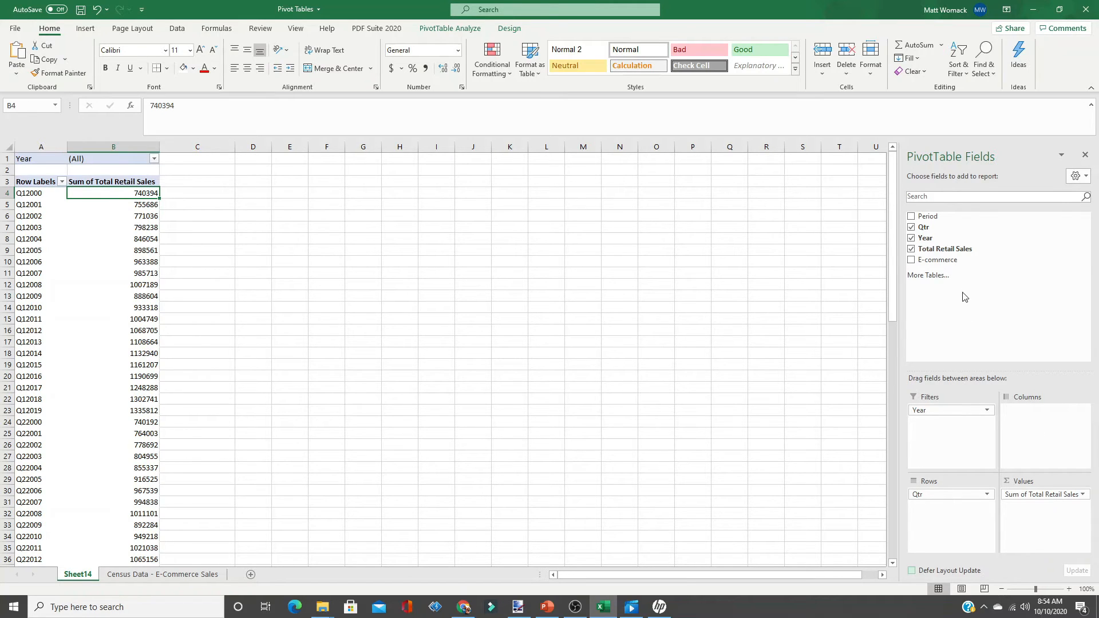
{"action": "left_click_drag", "start_coordinate": [948, 262], "coordinate": [1041, 508]}
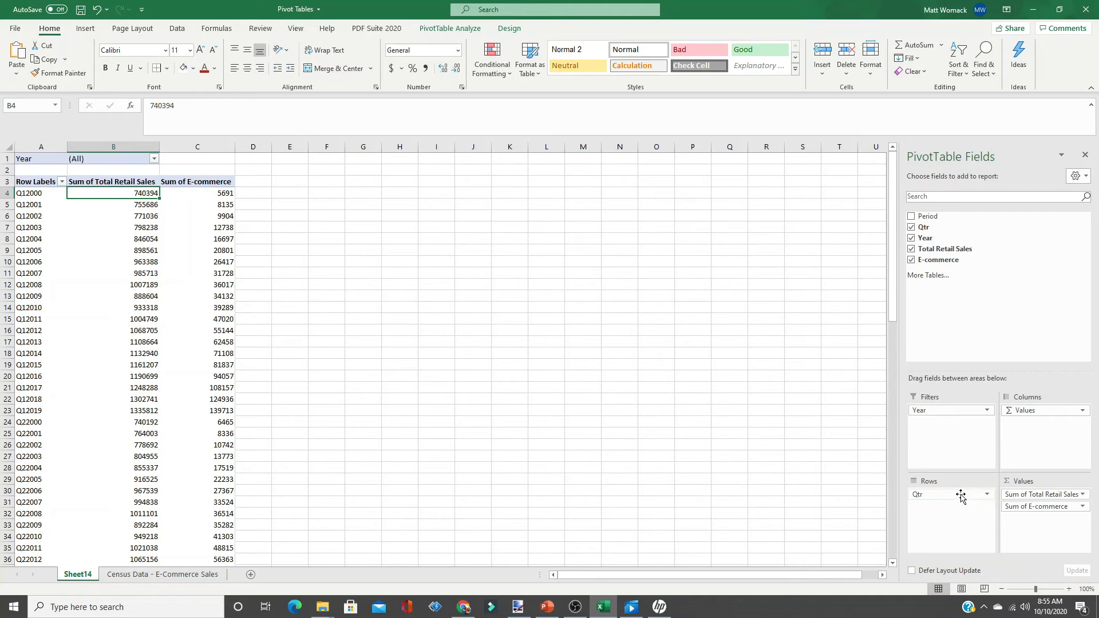
- Rearrange the pivot table with the summed values as rows, Year as columns and Qtr as the filter
{"action": "mouse_move", "coordinate": [941, 496]}
{"action": "left_mouse_down"}
{"action": "mouse_move", "coordinate": [1032, 437]}
{"action": "mouse_move", "coordinate": [1034, 410]}
{"action": "mouse_move", "coordinate": [946, 512]}
{"action": "left_mouse_up"}
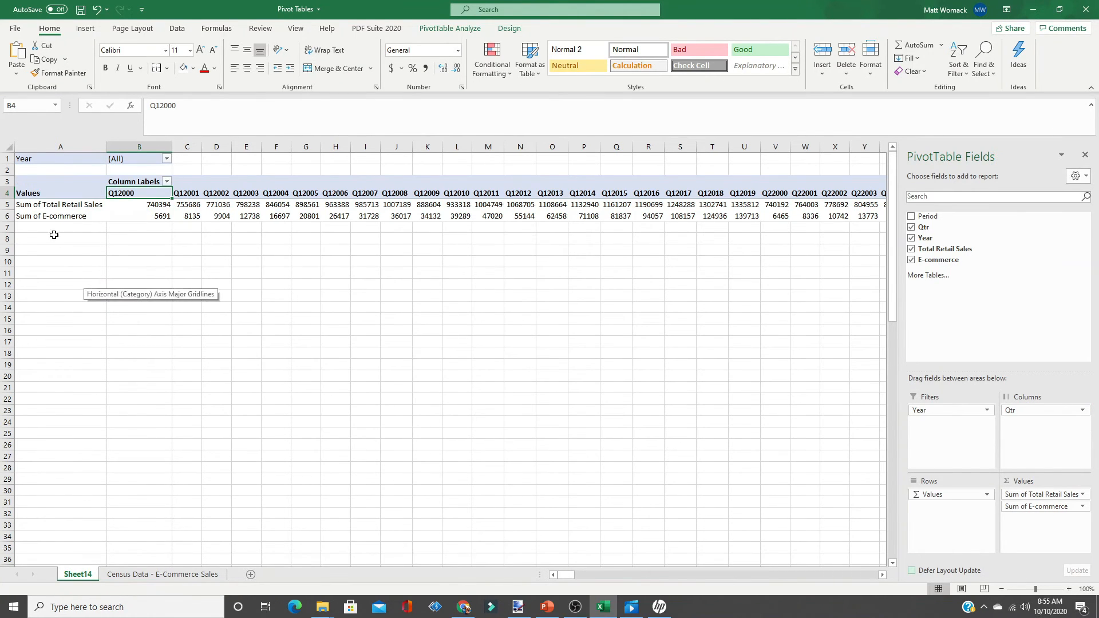
{"action": "mouse_move", "coordinate": [280, 216]}
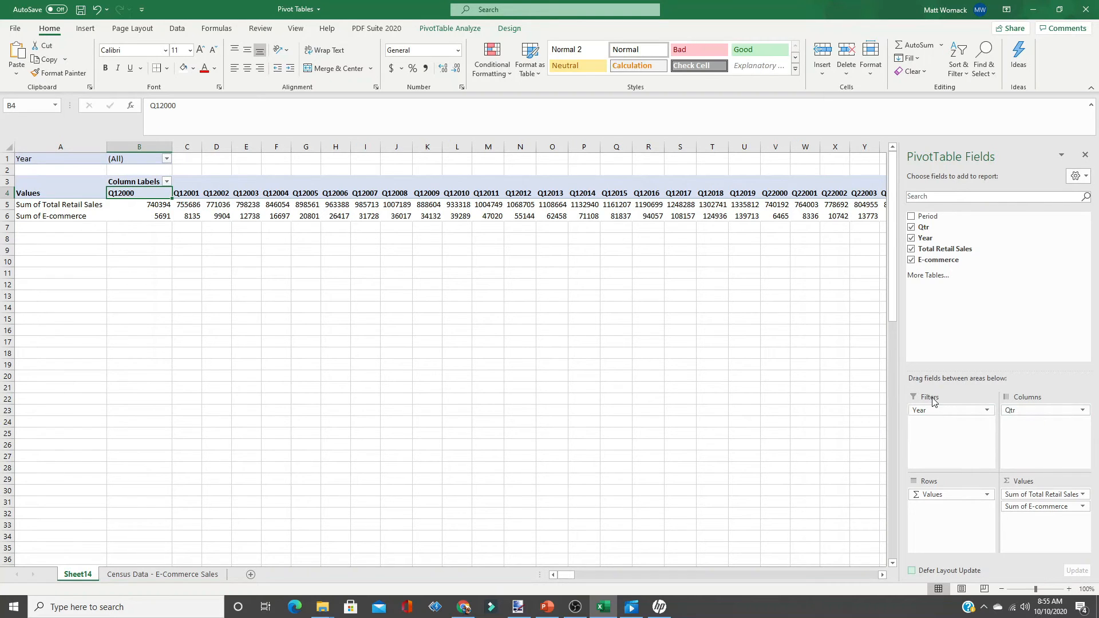
{"action": "left_click_drag", "start_coordinate": [1012, 410], "coordinate": [951, 441]}
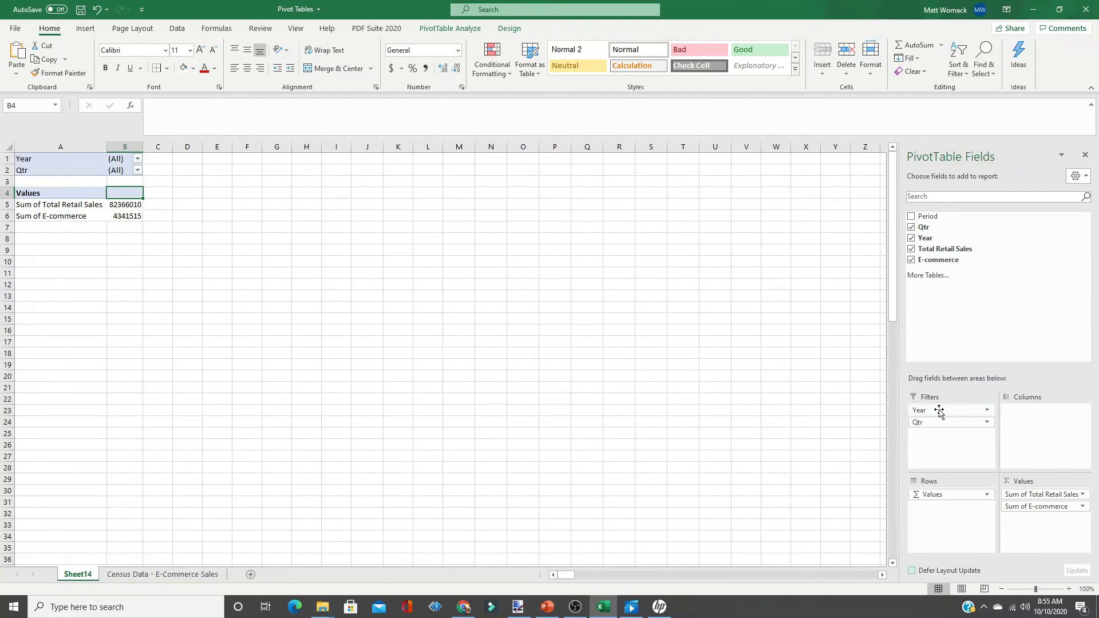
{"action": "left_click_drag", "start_coordinate": [939, 410], "coordinate": [1028, 416]}
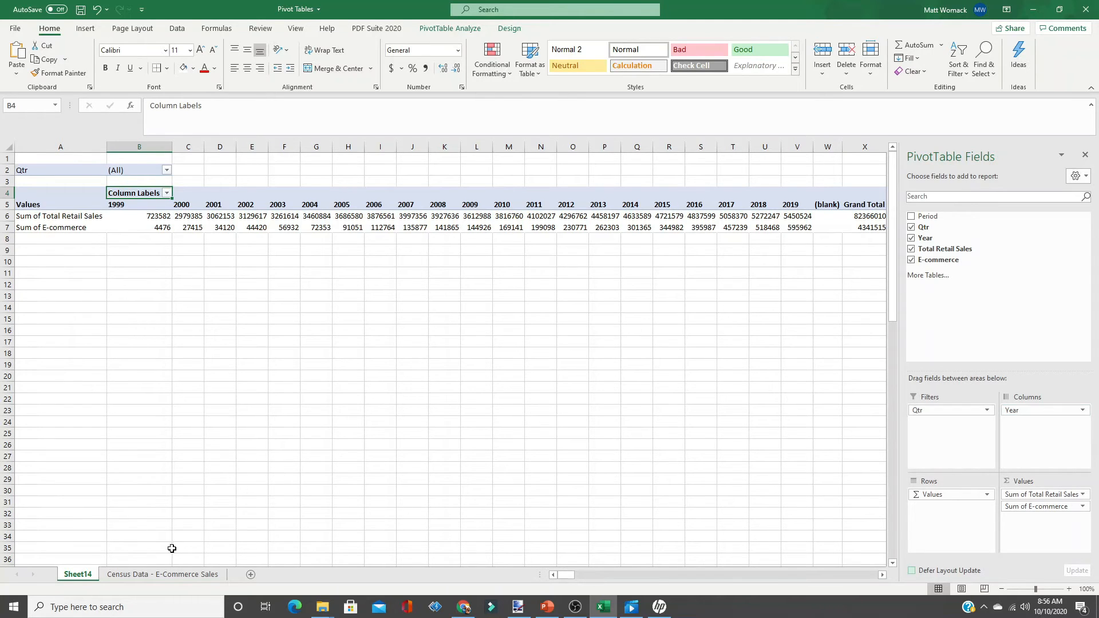
- Check the Census Data - E-Commerce Sales sheet and rearrange the pivot table with Year as rows and both the summed values and Qtr as columns
{"action": "left_click", "coordinate": [152, 577]}
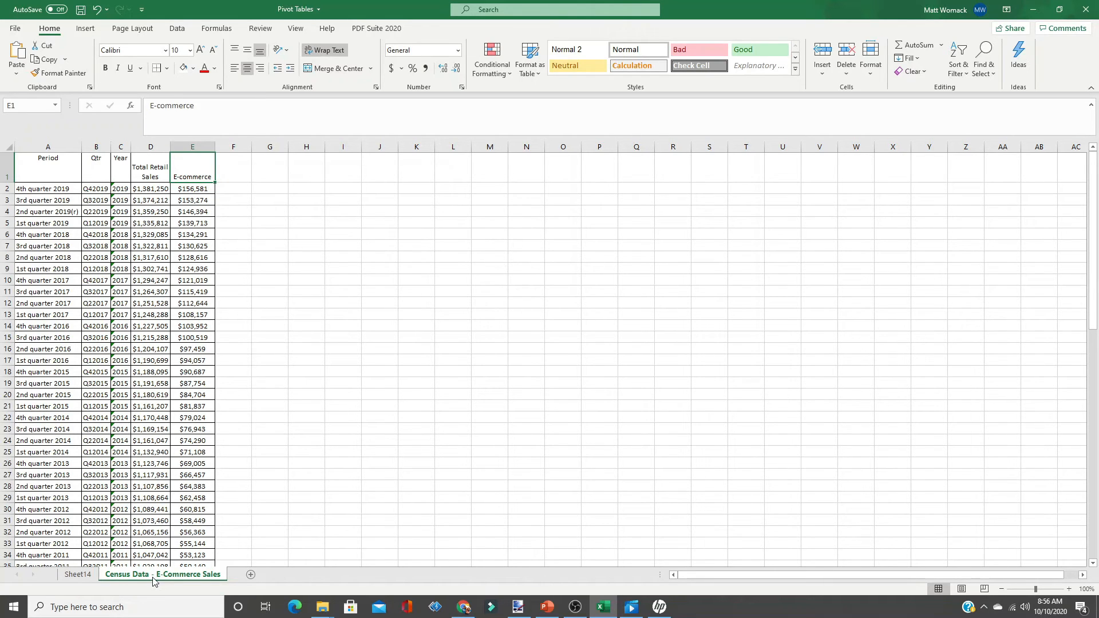
{"action": "left_click", "coordinate": [78, 574]}
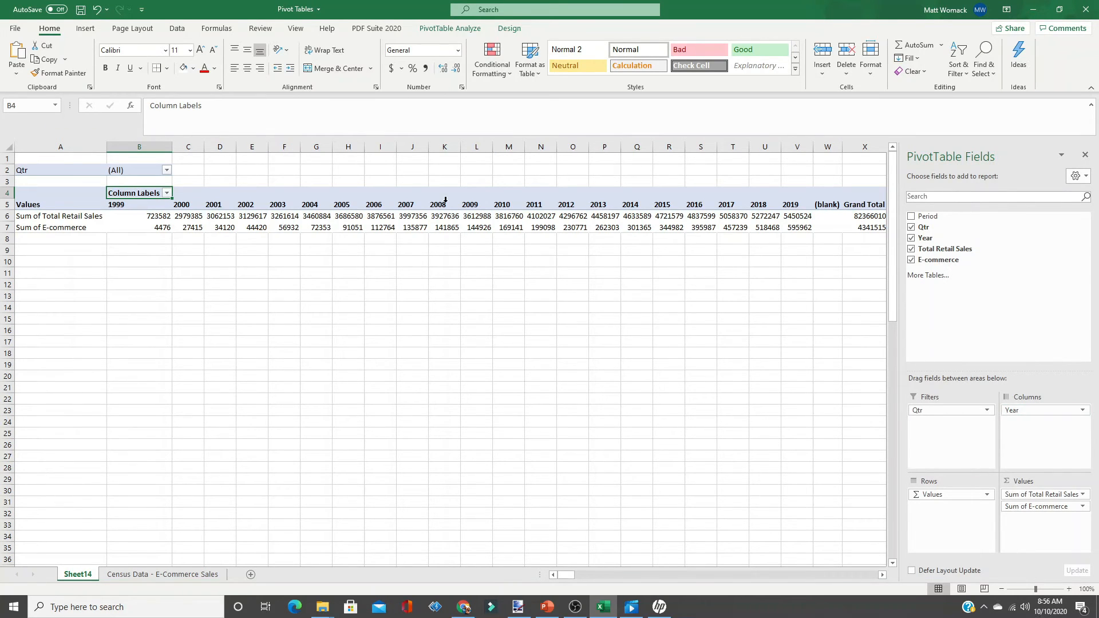
{"action": "mouse_move", "coordinate": [1011, 410]}
{"action": "left_mouse_down"}
{"action": "mouse_move", "coordinate": [982, 483]}
{"action": "mouse_move", "coordinate": [945, 528]}
{"action": "mouse_move", "coordinate": [930, 497]}
{"action": "mouse_move", "coordinate": [980, 483]}
{"action": "mouse_move", "coordinate": [1027, 423]}
{"action": "left_mouse_up"}
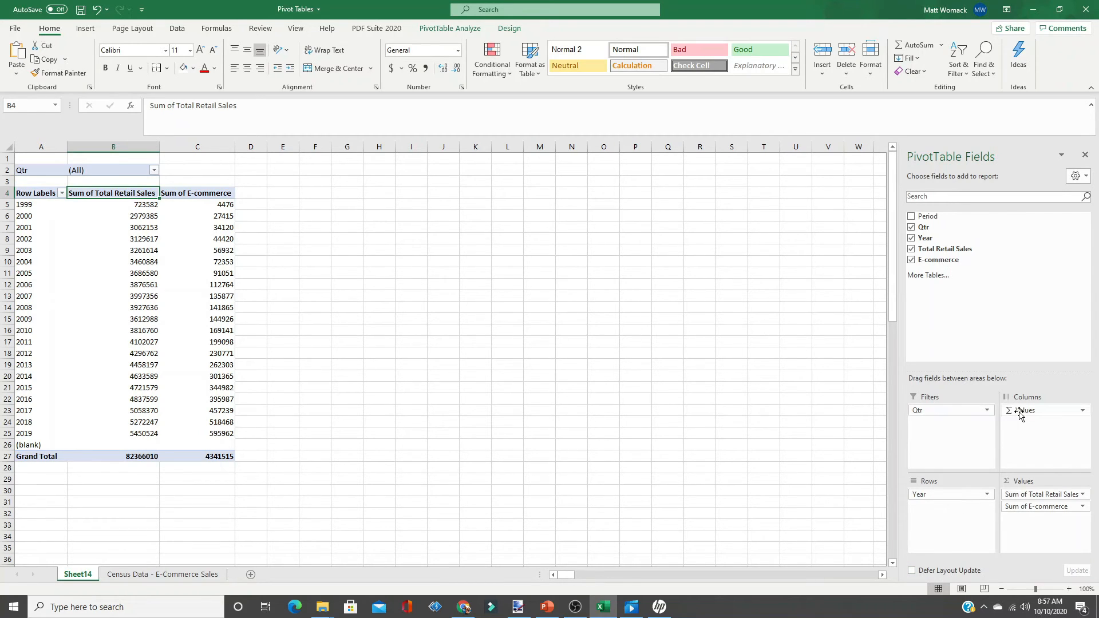
{"action": "left_click_drag", "start_coordinate": [952, 412], "coordinate": [1039, 447]}
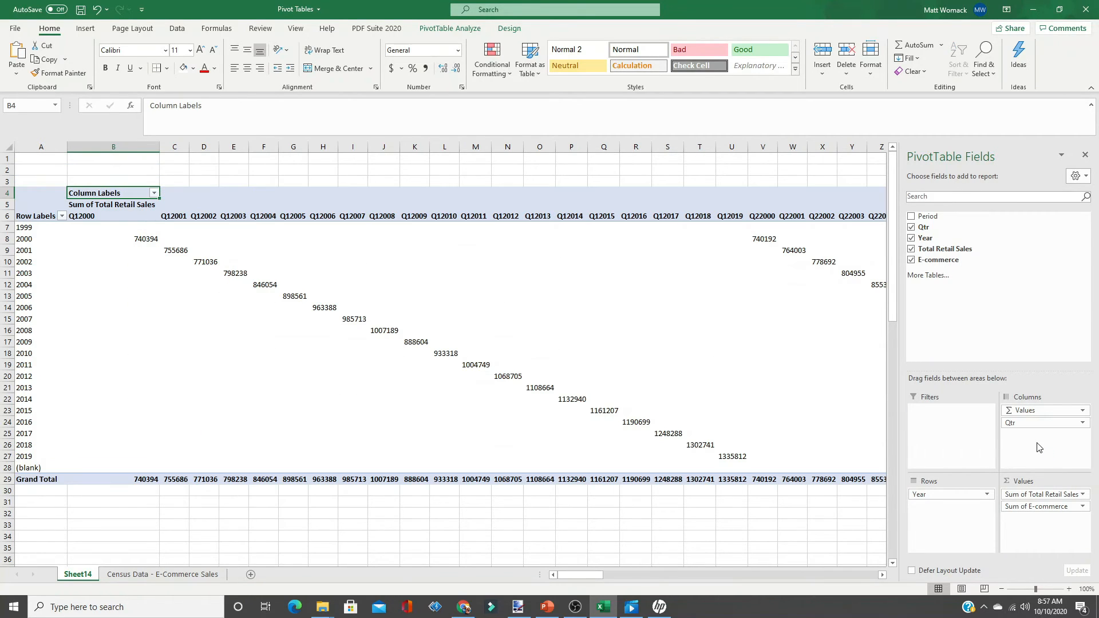
- Rearrange the pivot table with Year as filter, Qtr as rows and the summed values as columns
{"action": "left_click", "coordinate": [1024, 410]}
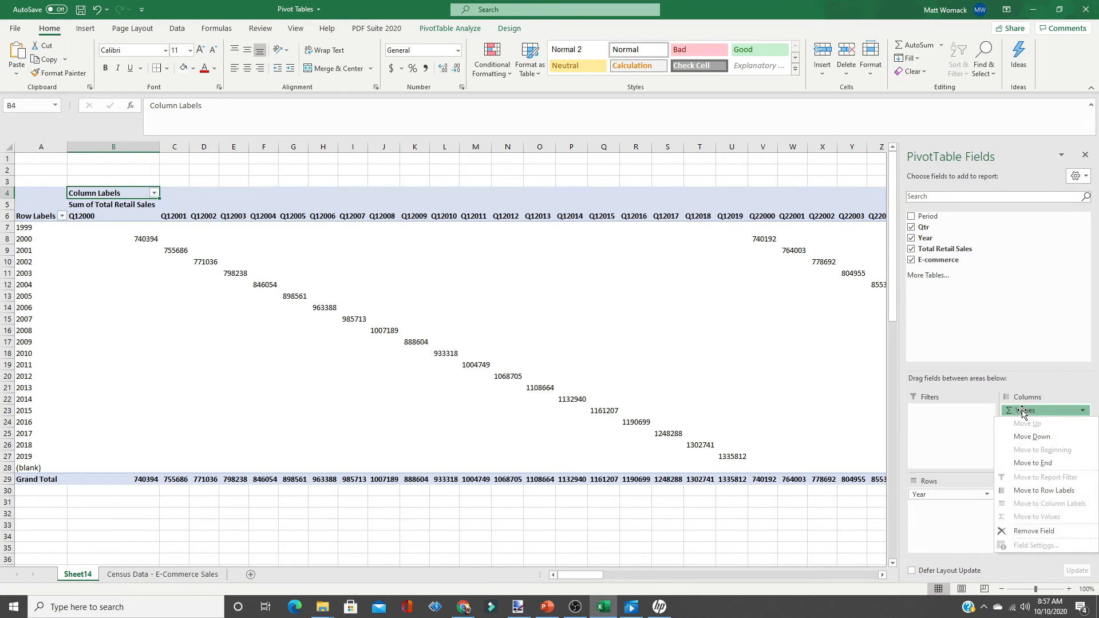
{"action": "left_click", "coordinate": [1023, 411]}
{"action": "left_click_drag", "start_coordinate": [933, 498], "coordinate": [952, 512]}
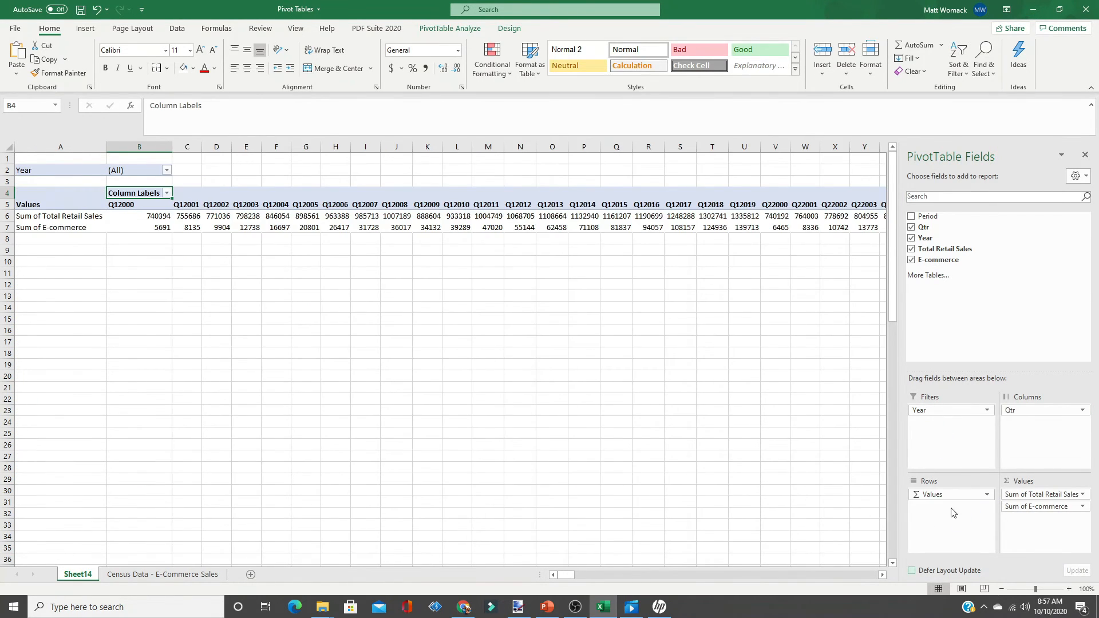
{"action": "mouse_move", "coordinate": [1010, 411]}
{"action": "left_mouse_down"}
{"action": "mouse_move", "coordinate": [991, 499]}
{"action": "mouse_move", "coordinate": [943, 520]}
{"action": "mouse_move", "coordinate": [1010, 415]}
{"action": "left_mouse_up"}
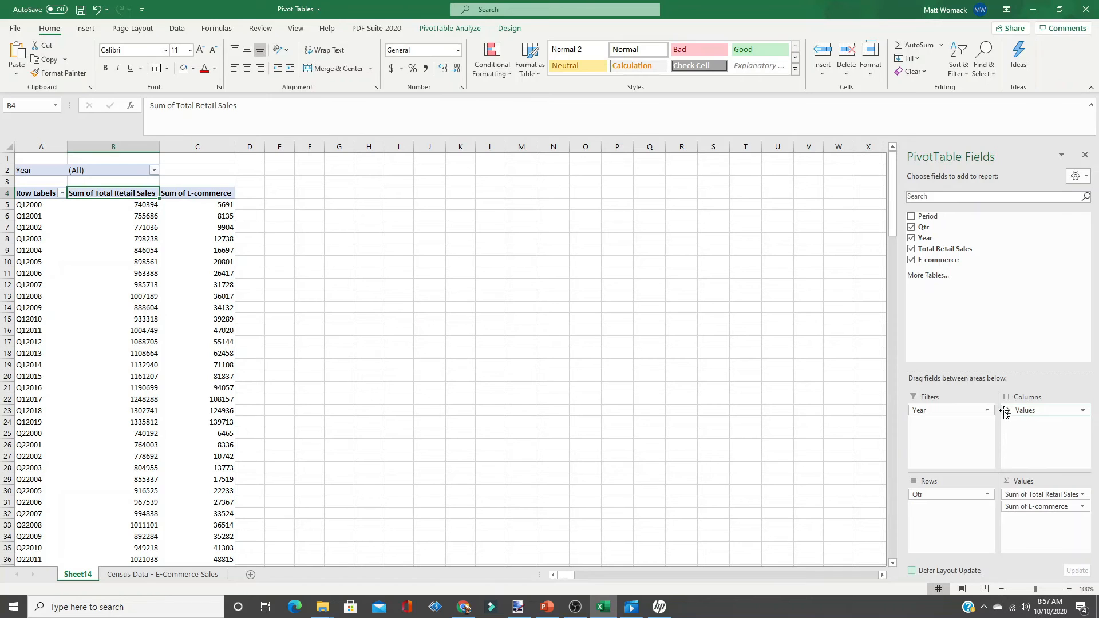
- Defer layout updates, then set Qtr as filter and Year as rows and remove E-commerce, keeping only the sum of Total Retail Sales
{"action": "left_click", "coordinate": [911, 571]}
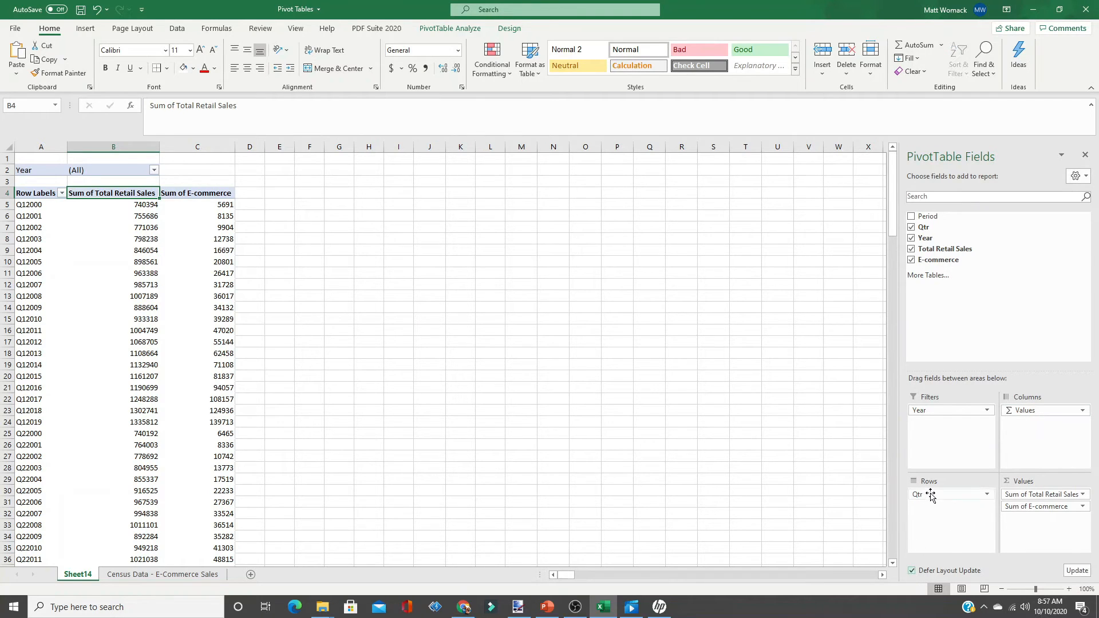
{"action": "left_click_drag", "start_coordinate": [930, 496], "coordinate": [939, 428]}
{"action": "left_click_drag", "start_coordinate": [1020, 411], "coordinate": [965, 536]}
{"action": "left_click_drag", "start_coordinate": [933, 411], "coordinate": [1038, 423]}
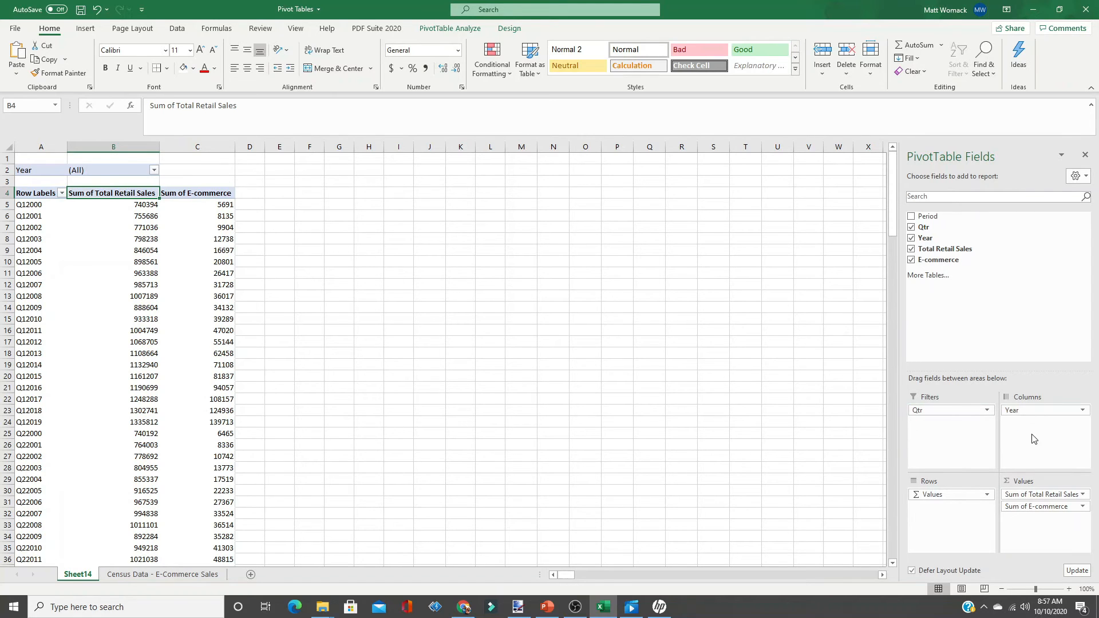
{"action": "left_click_drag", "start_coordinate": [1015, 506], "coordinate": [1005, 273]}
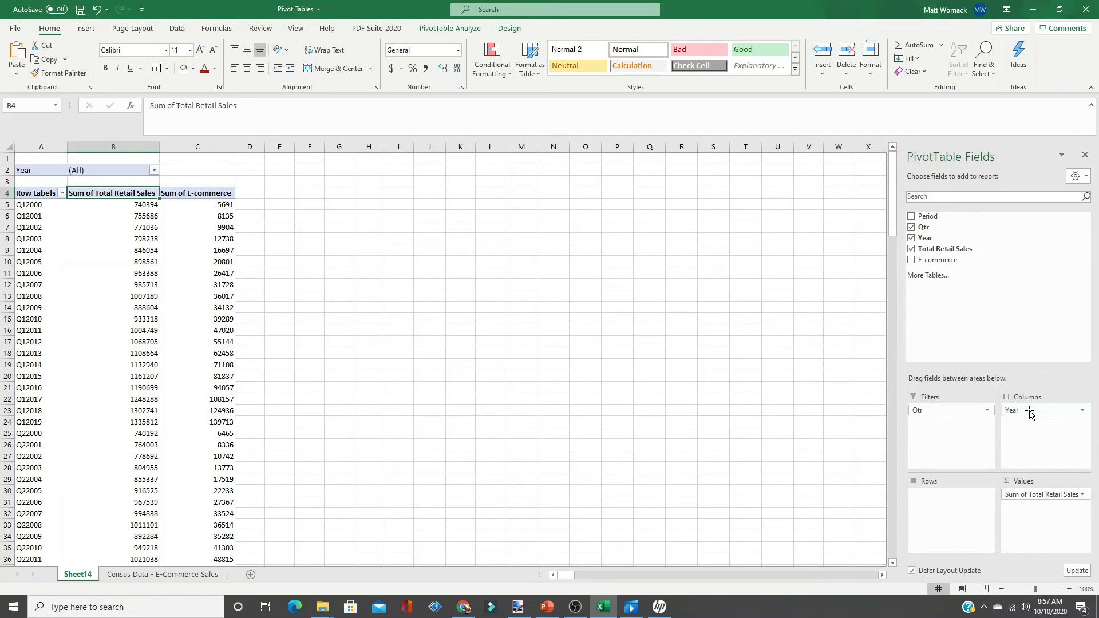
{"action": "left_click_drag", "start_coordinate": [1029, 412], "coordinate": [959, 507]}
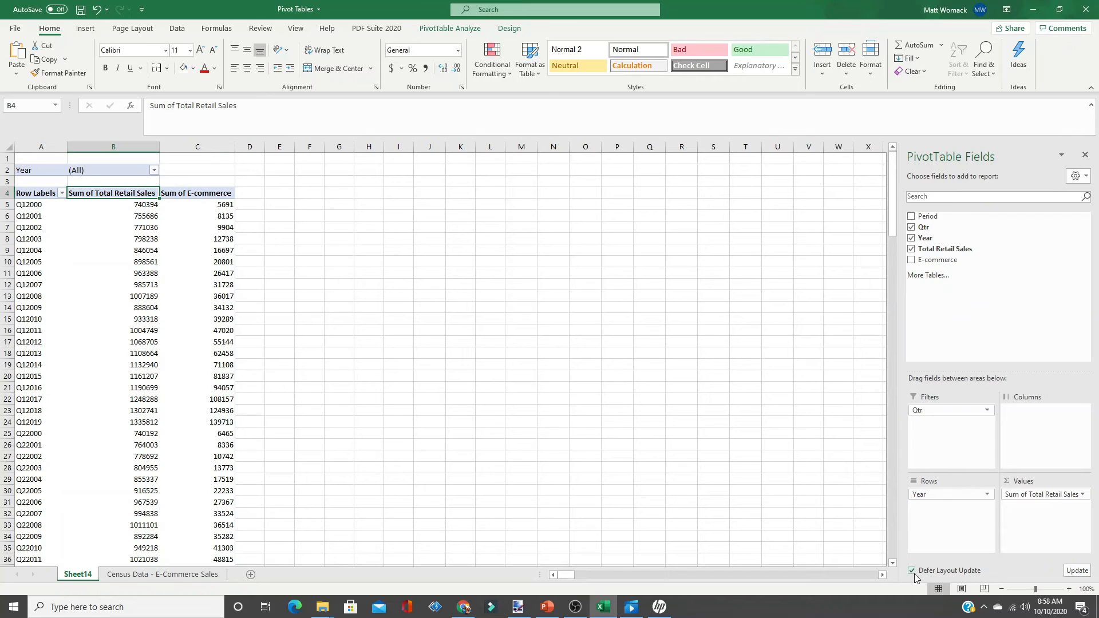
- Apply the deferred field layout to the Sheet14 pivot table
{"action": "left_click", "coordinate": [1080, 571]}
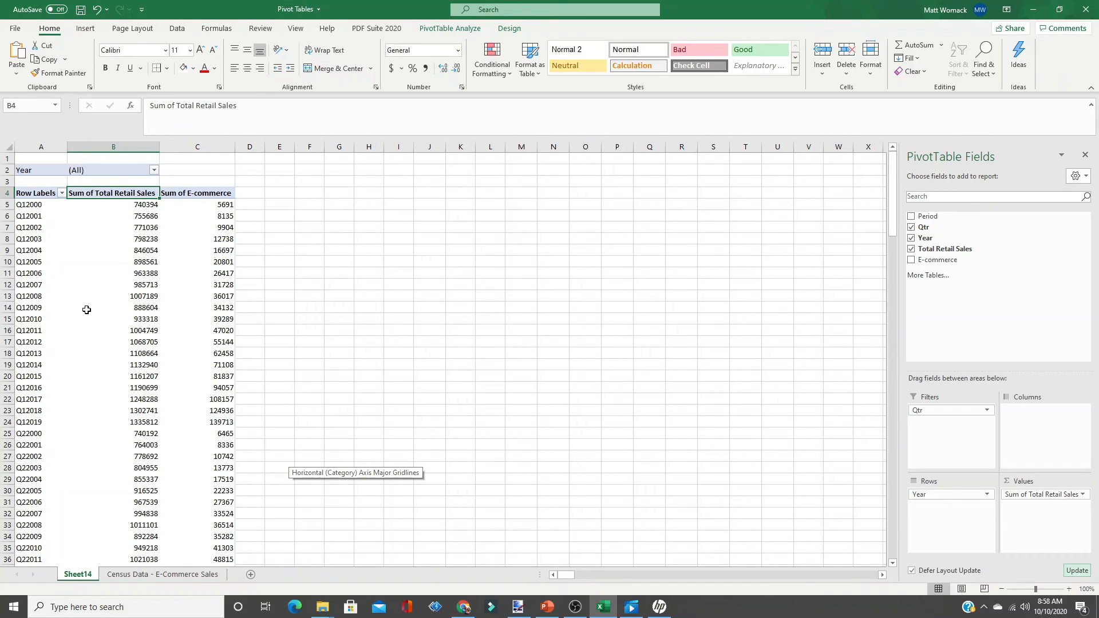
{"action": "left_click", "coordinate": [206, 242]}
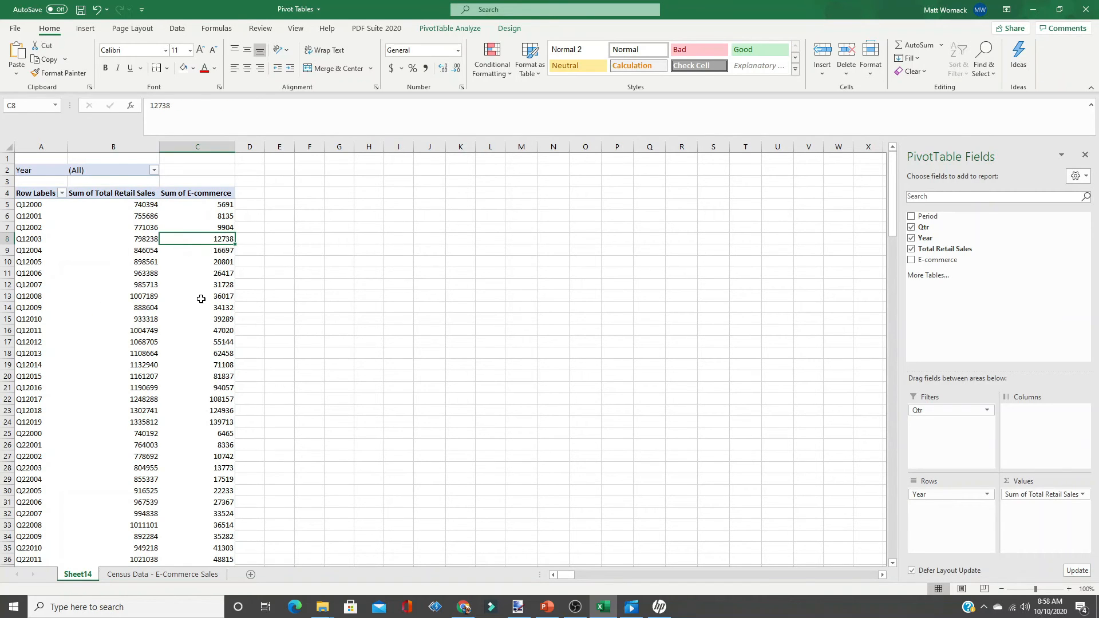
{"action": "left_click", "coordinate": [21, 430]}
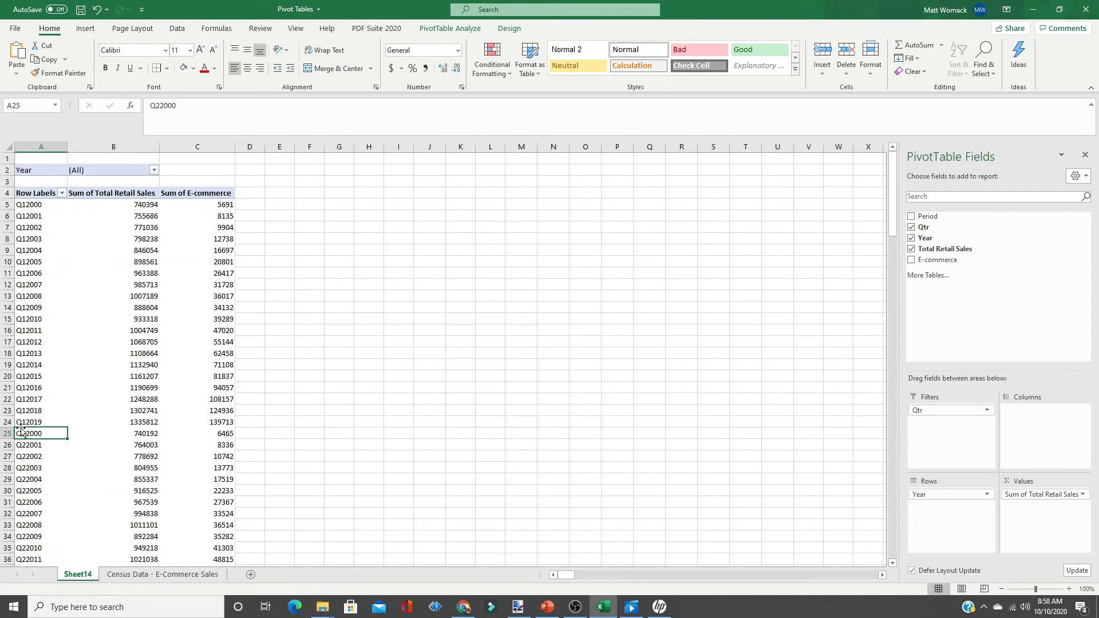
{"action": "left_click", "coordinate": [33, 169]}
{"action": "left_click", "coordinate": [33, 296]}
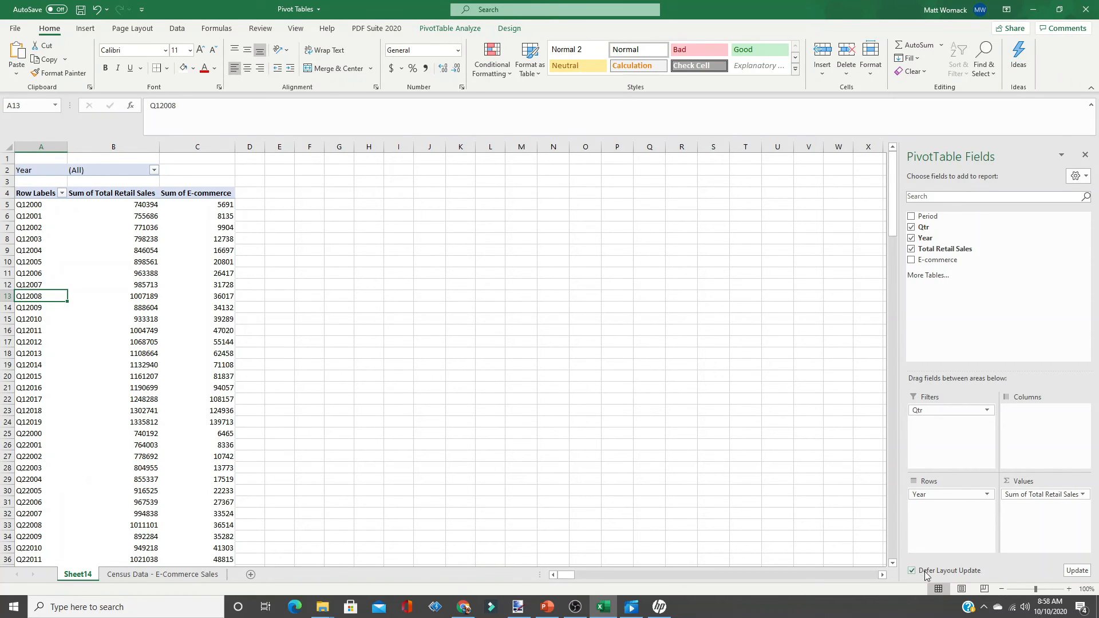
{"action": "left_click", "coordinate": [1077, 571]}
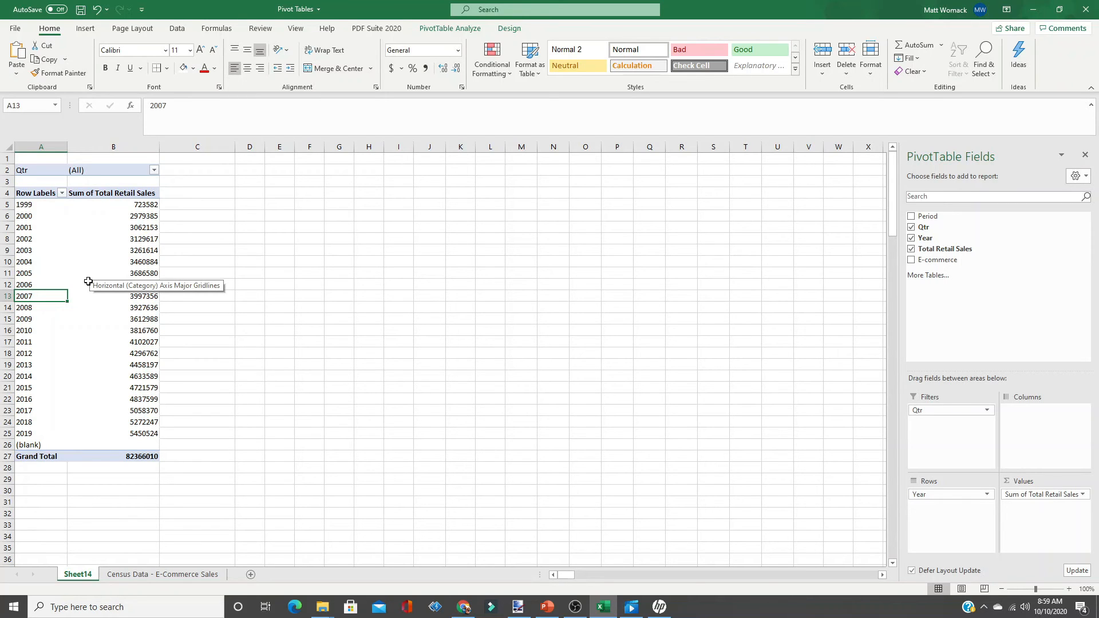
- Copy the whole pivot table, including its Qtr filter, and paste a duplicate below it starting at cell A32
{"action": "scroll", "coordinate": [54, 439], "scroll_direction": "down", "scroll_amount": 4}
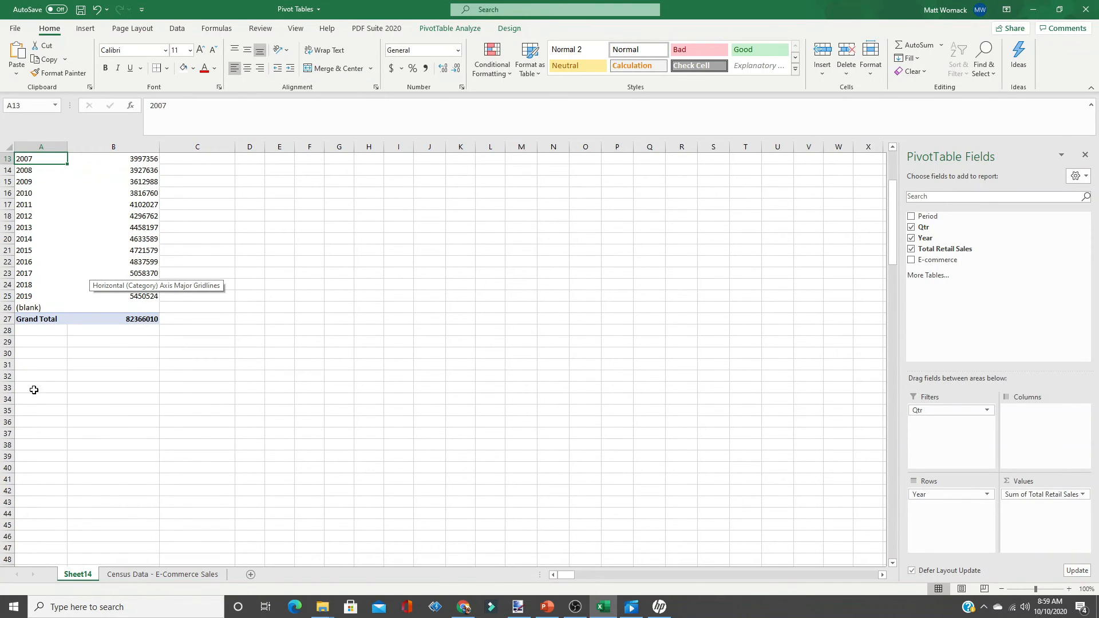
{"action": "scroll", "coordinate": [41, 402], "scroll_direction": "up", "scroll_amount": 4}
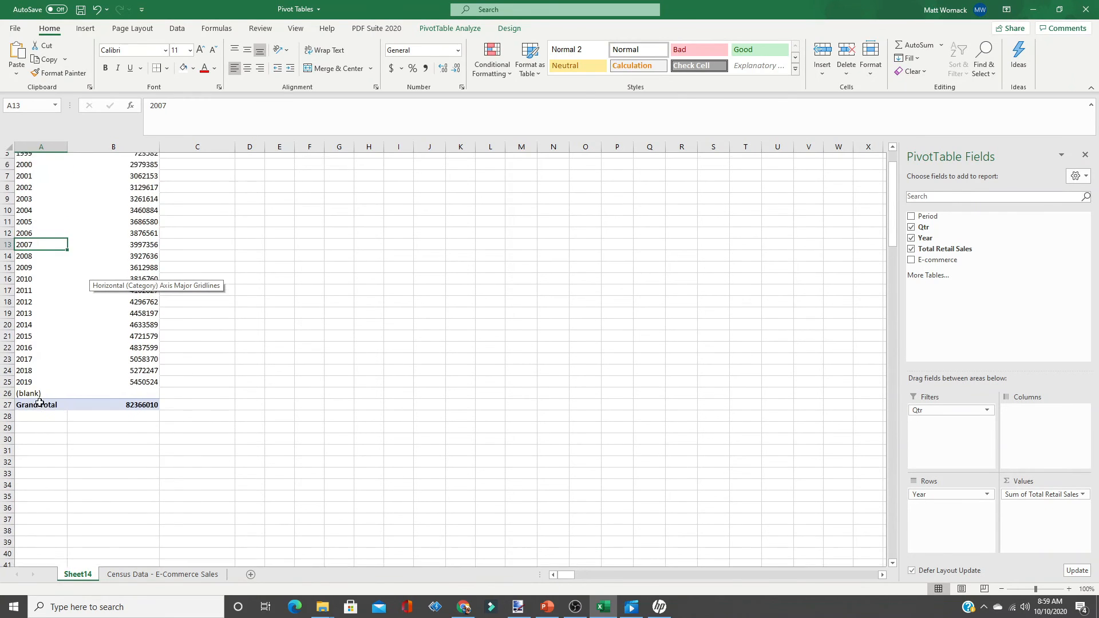
{"action": "left_click_drag", "start_coordinate": [26, 169], "coordinate": [125, 453]}
{"action": "key", "text": "ctrl+c"}
{"action": "scroll", "coordinate": [39, 412], "scroll_direction": "down", "scroll_amount": 4}
{"action": "left_click", "coordinate": [35, 375]}
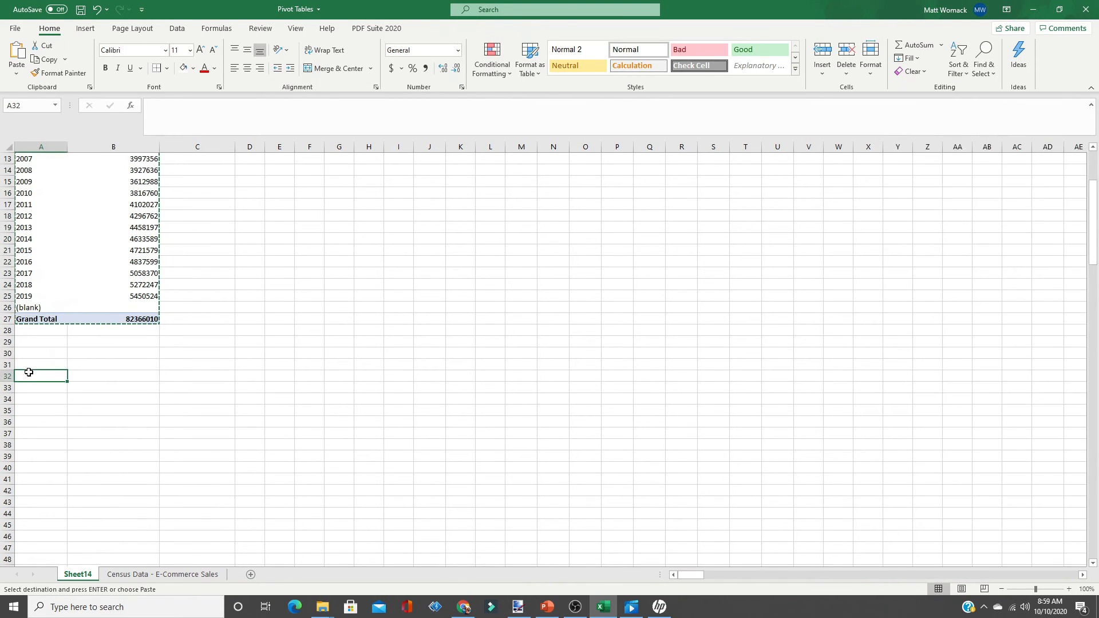
{"action": "key", "text": "ctrl+v"}
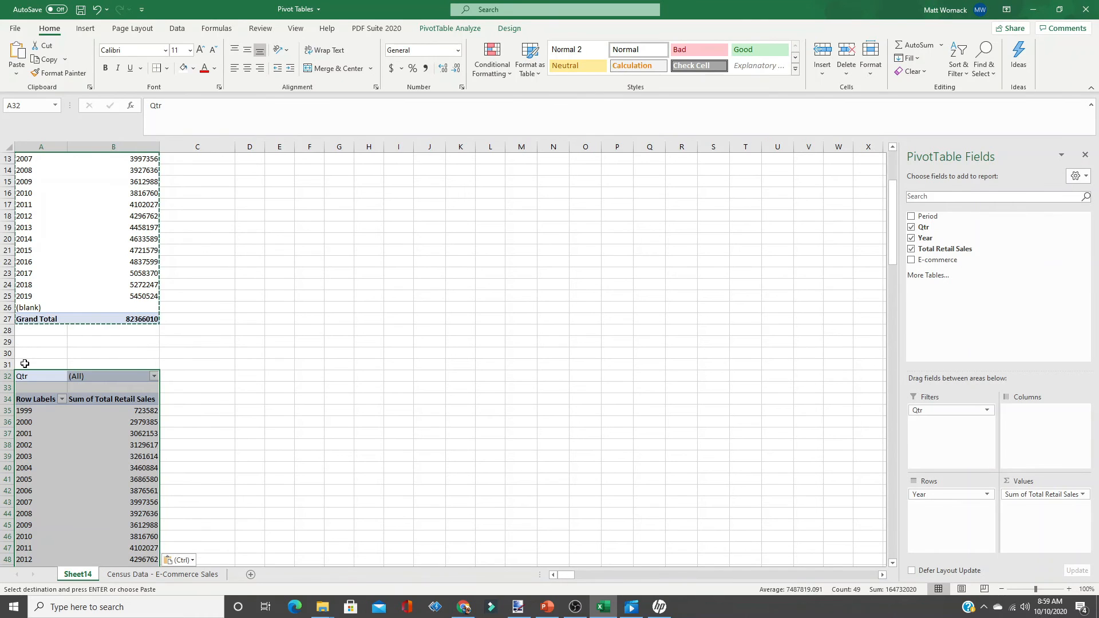
- Try to move Qtr from the filters to the rows in the upper pivot table
{"action": "left_click", "coordinate": [72, 285]}
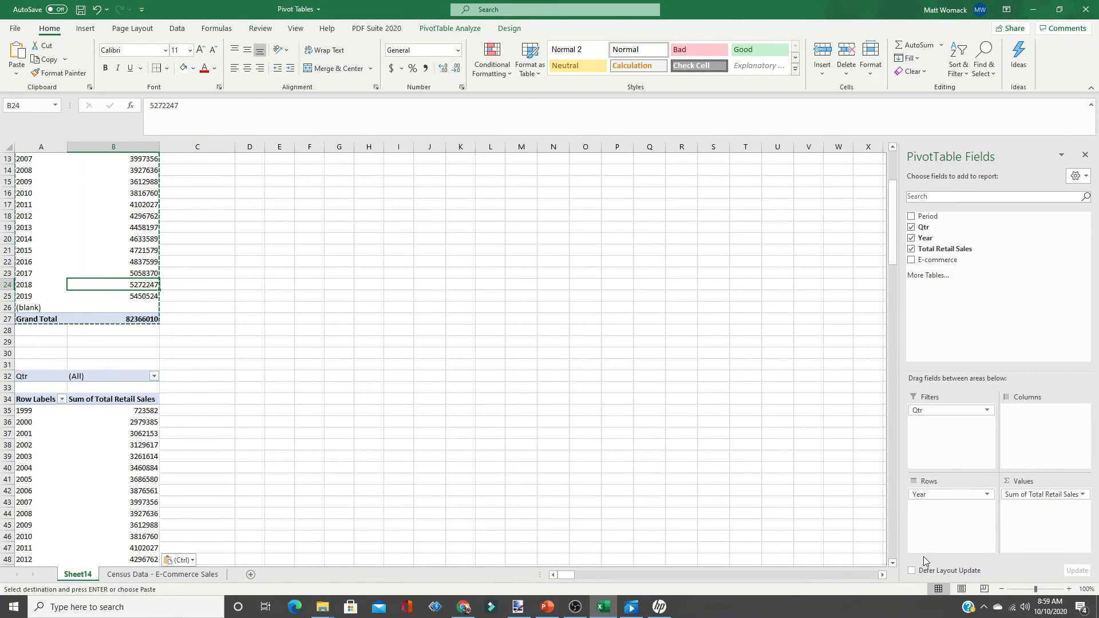
{"action": "left_click_drag", "start_coordinate": [940, 411], "coordinate": [943, 515]}
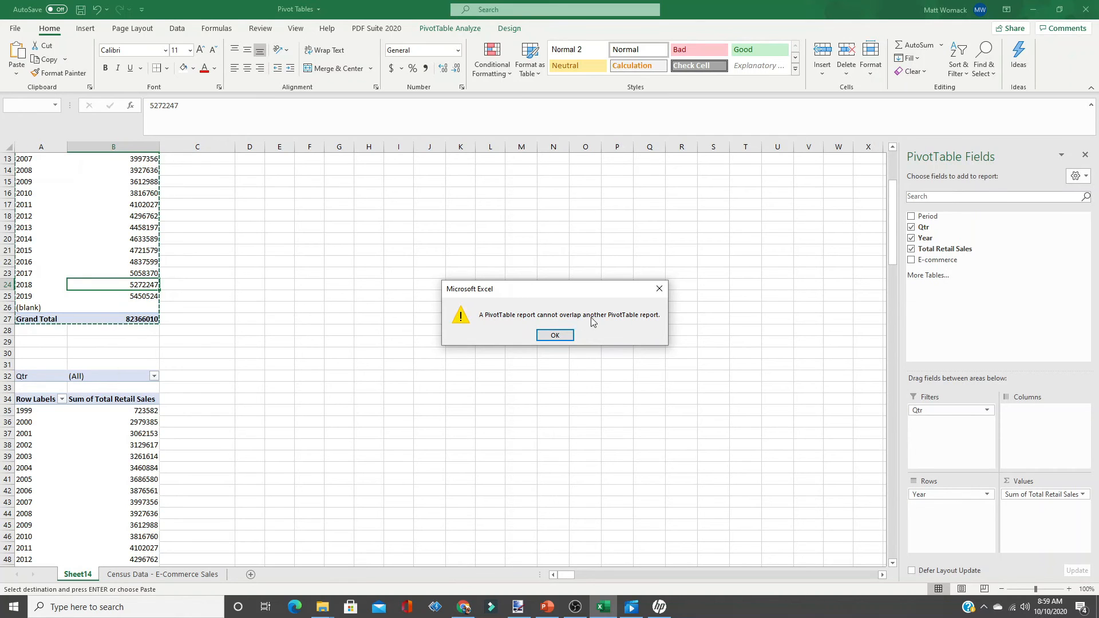
{"action": "left_click", "coordinate": [555, 336]}
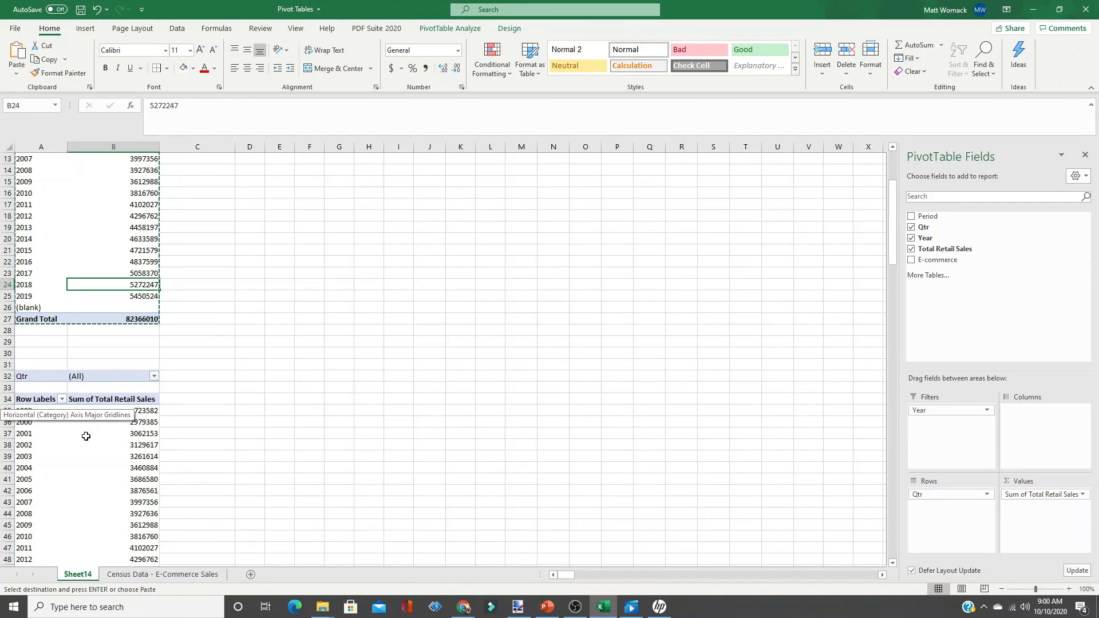
- Swap the fields of the lower pivot table so that Qtr is the row field and Year is the filter
{"action": "scroll", "coordinate": [103, 453], "scroll_direction": "down", "scroll_amount": 5}
{"action": "scroll", "coordinate": [103, 454], "scroll_direction": "up", "scroll_amount": 3}
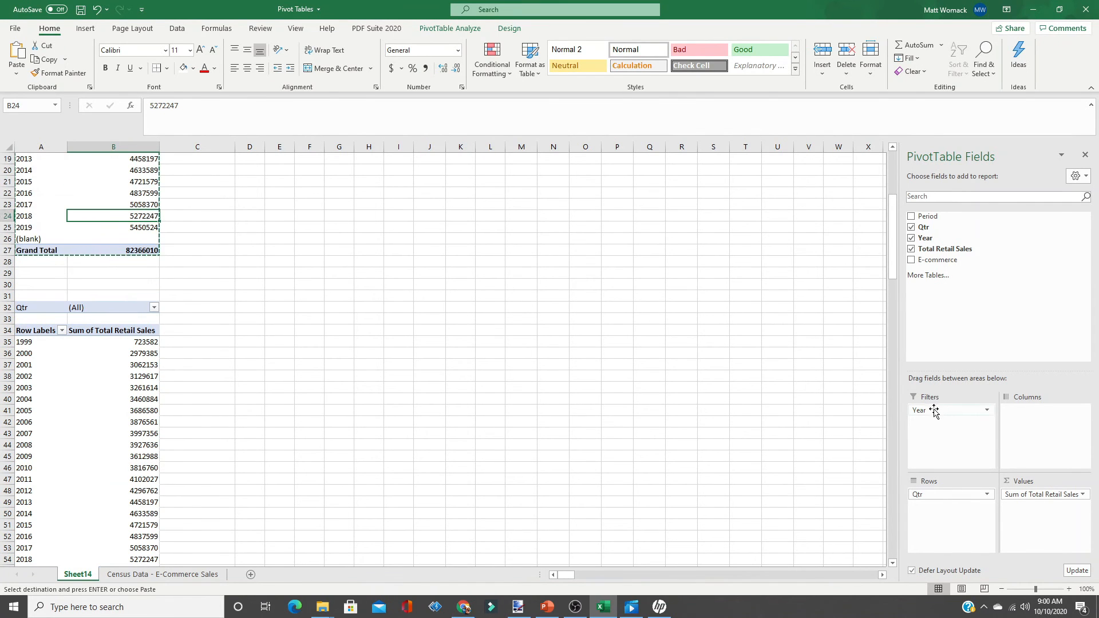
{"action": "left_click_drag", "start_coordinate": [26, 422], "coordinate": [114, 422]}
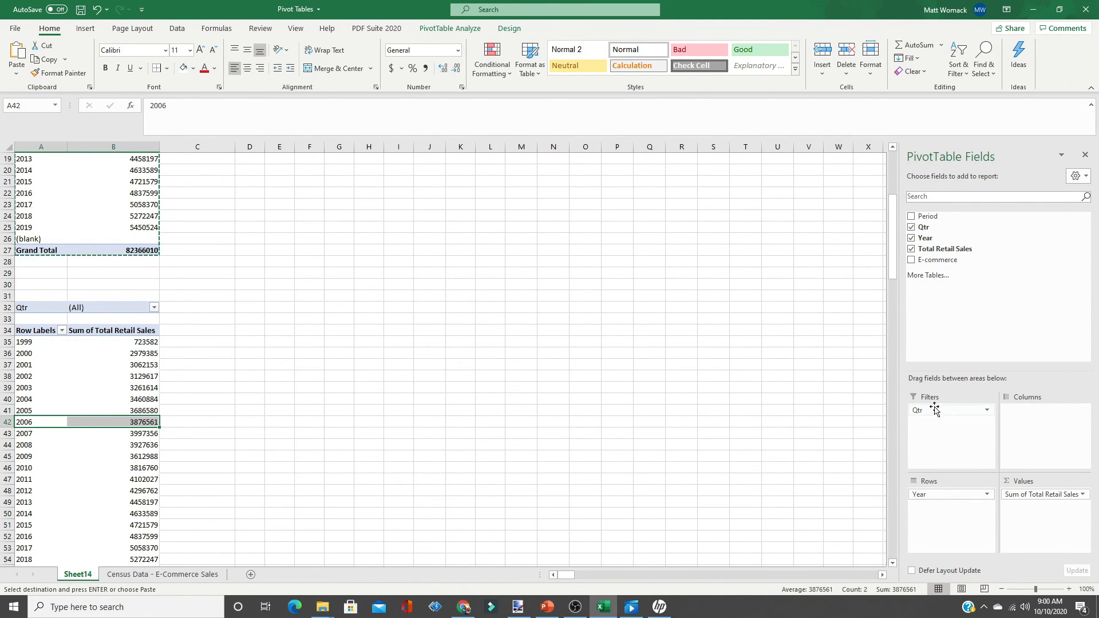
{"action": "left_click_drag", "start_coordinate": [933, 410], "coordinate": [950, 535]}
{"action": "left_click_drag", "start_coordinate": [938, 495], "coordinate": [942, 424]}
- Examine the full list of quarterly rows in the lower pivot table
{"action": "scroll", "coordinate": [23, 410], "scroll_direction": "down", "scroll_amount": 16}
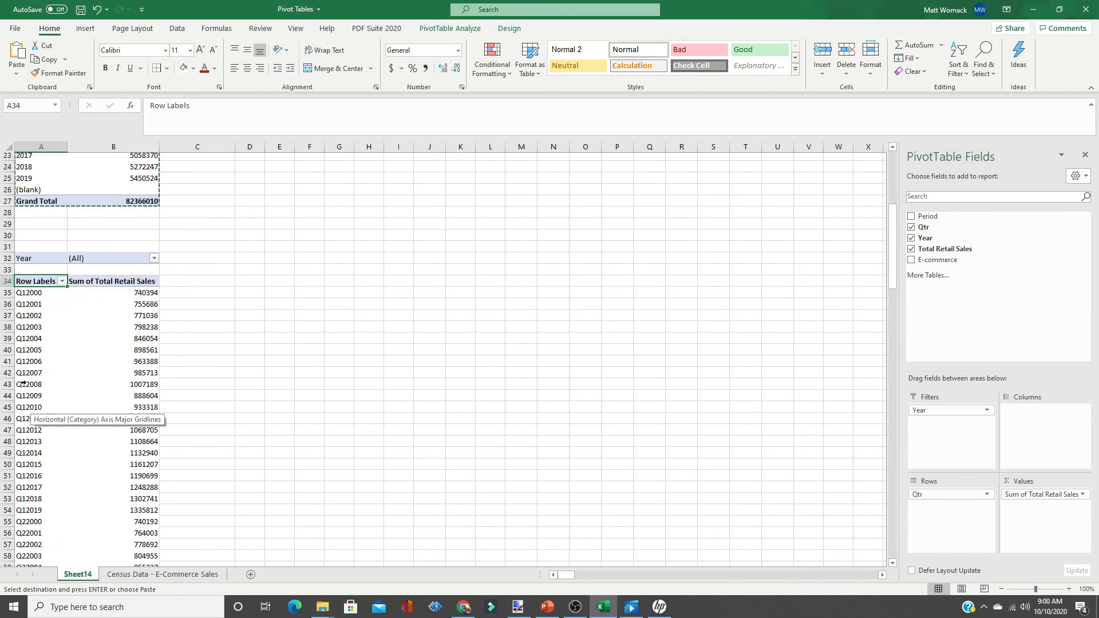
{"action": "scroll", "coordinate": [24, 382], "scroll_direction": "down", "scroll_amount": 10}
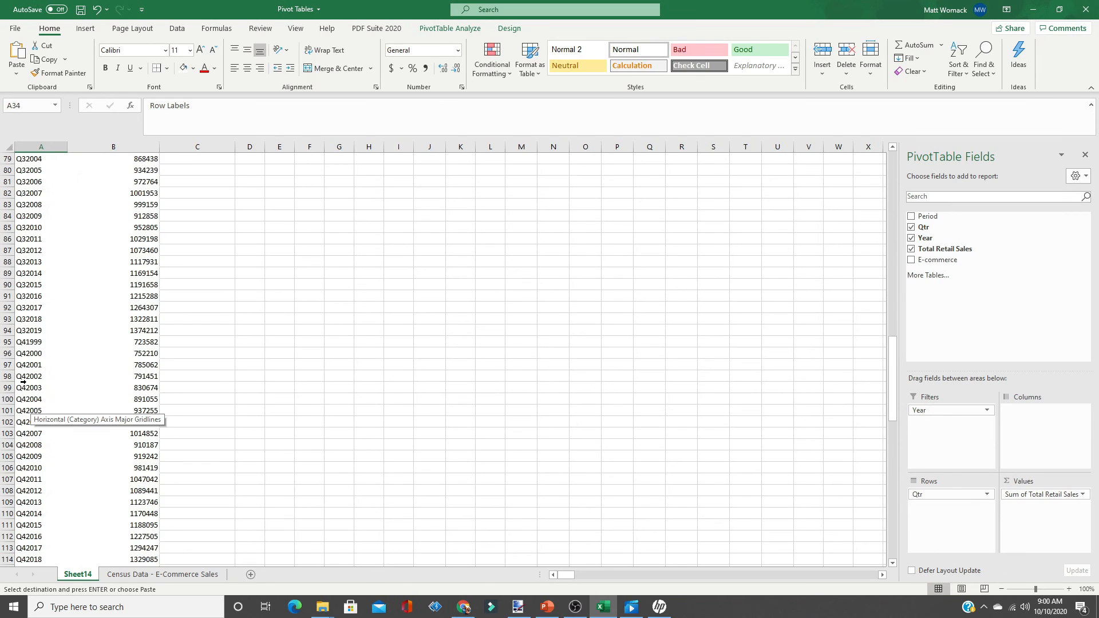
{"action": "scroll", "coordinate": [24, 382], "scroll_direction": "up", "scroll_amount": 12}
{"action": "scroll", "coordinate": [24, 382], "scroll_direction": "up", "scroll_amount": 14}
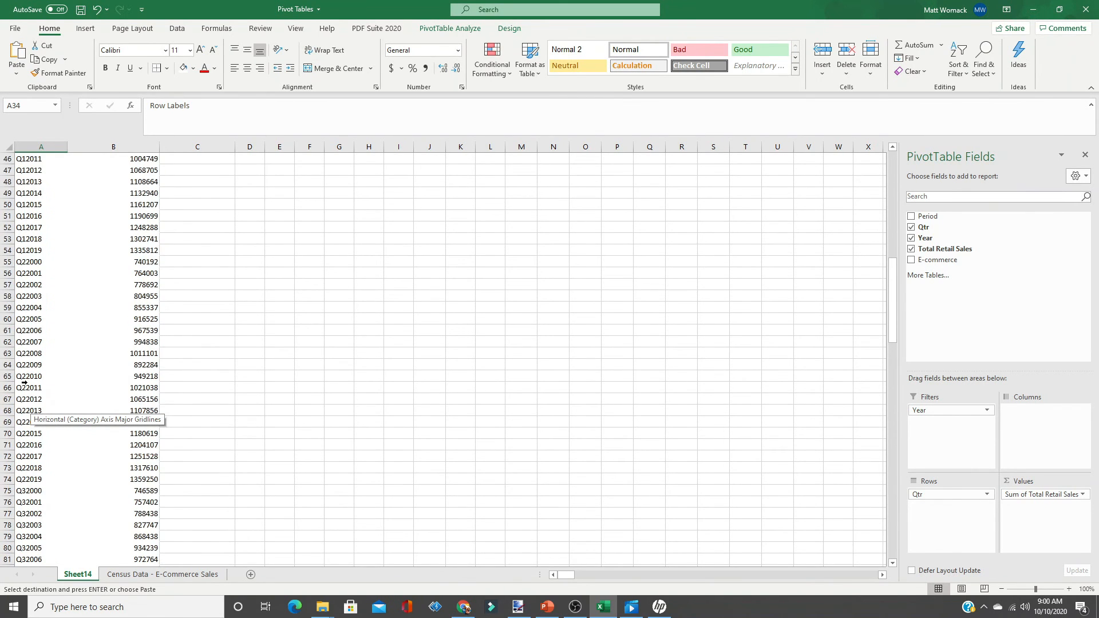
{"action": "scroll", "coordinate": [24, 382], "scroll_direction": "down", "scroll_amount": 11}
{"action": "scroll", "coordinate": [24, 383], "scroll_direction": "down", "scroll_amount": 11}
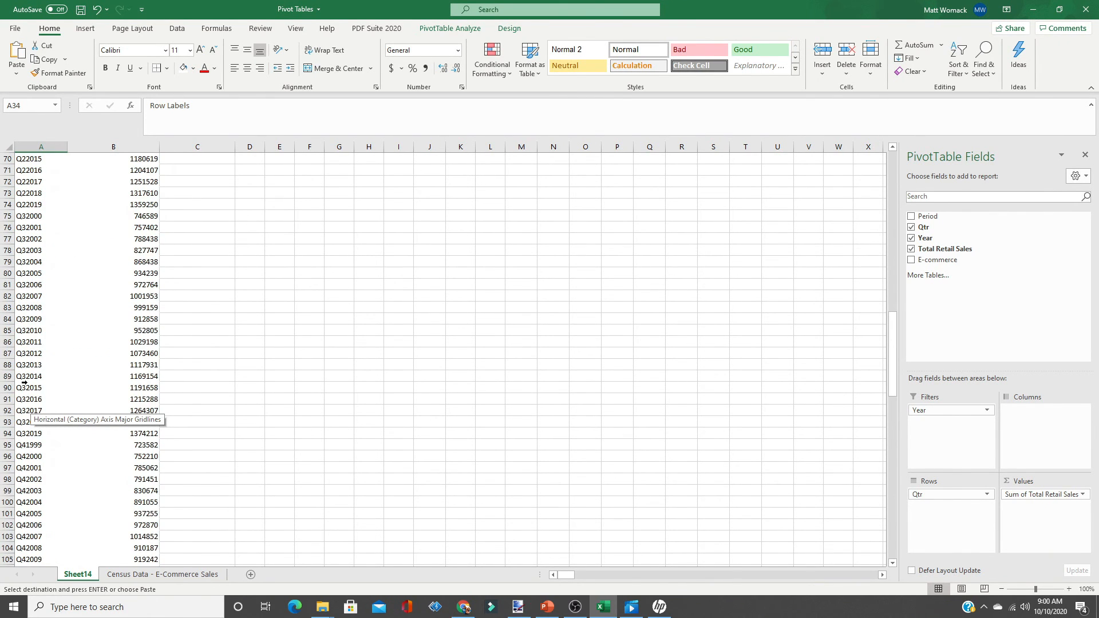
{"action": "scroll", "coordinate": [24, 383], "scroll_direction": "up", "scroll_amount": 12}
{"action": "scroll", "coordinate": [24, 382], "scroll_direction": "up", "scroll_amount": 12}
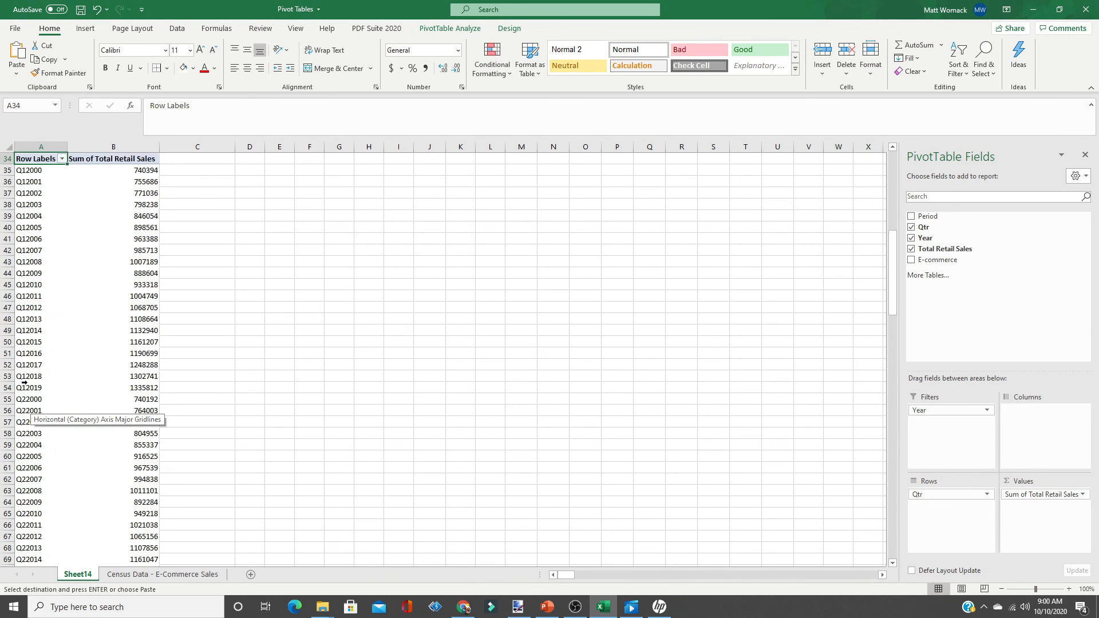
- Examine the empty rows between the two pivot tables and compare the field layouts of the lower and upper ones
{"action": "left_click_drag", "start_coordinate": [23, 331], "coordinate": [35, 362]}
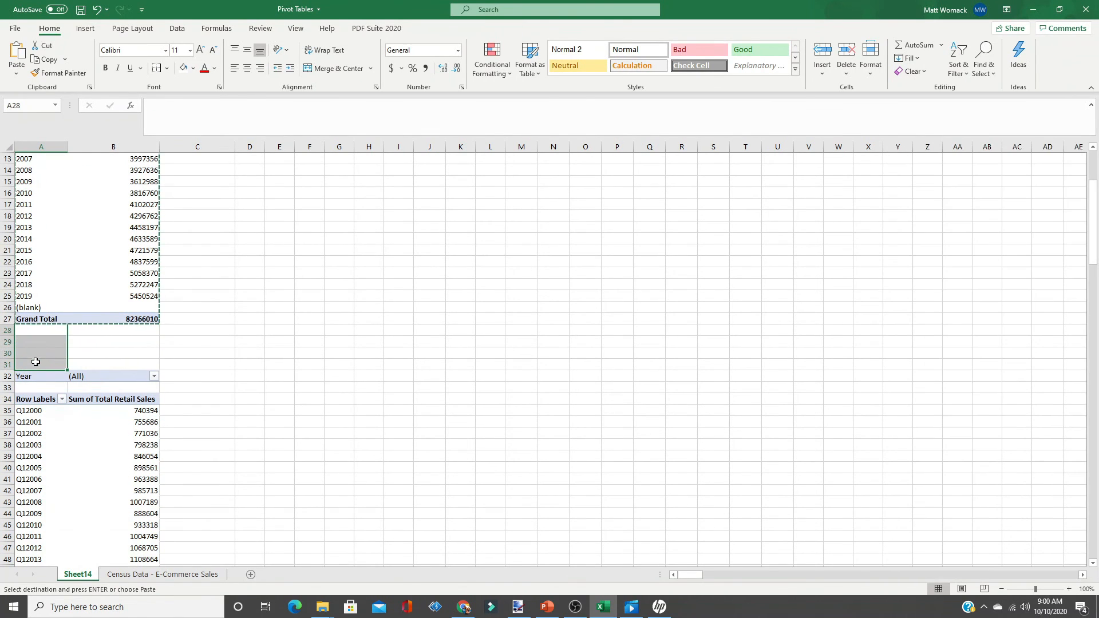
{"action": "double_click", "coordinate": [42, 424]}
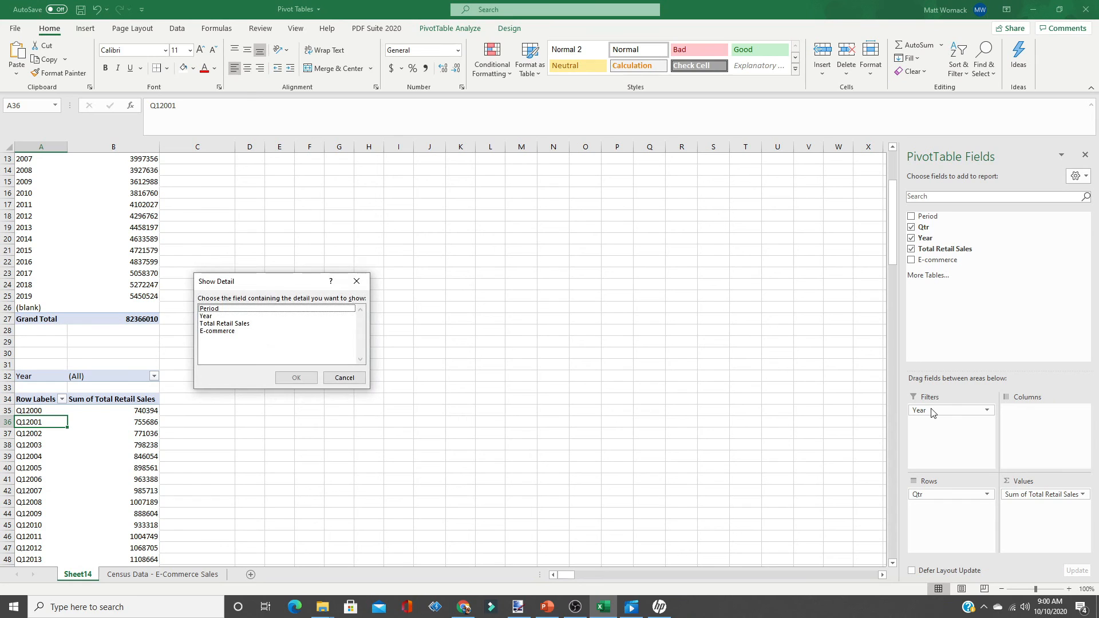
{"action": "left_click", "coordinate": [345, 378]}
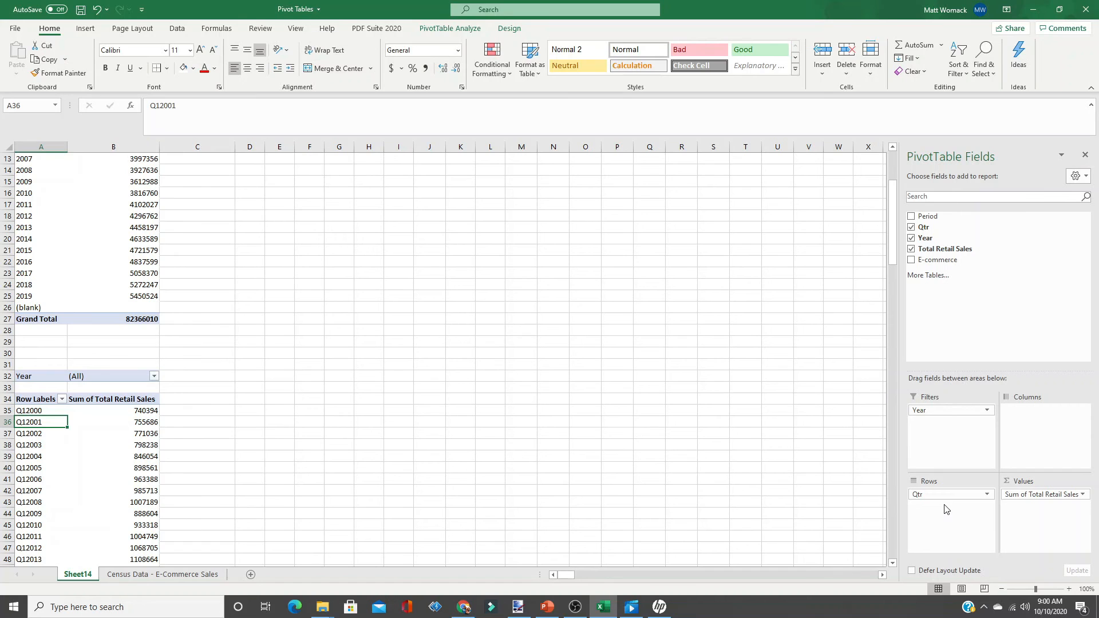
{"action": "left_click", "coordinate": [90, 237]}
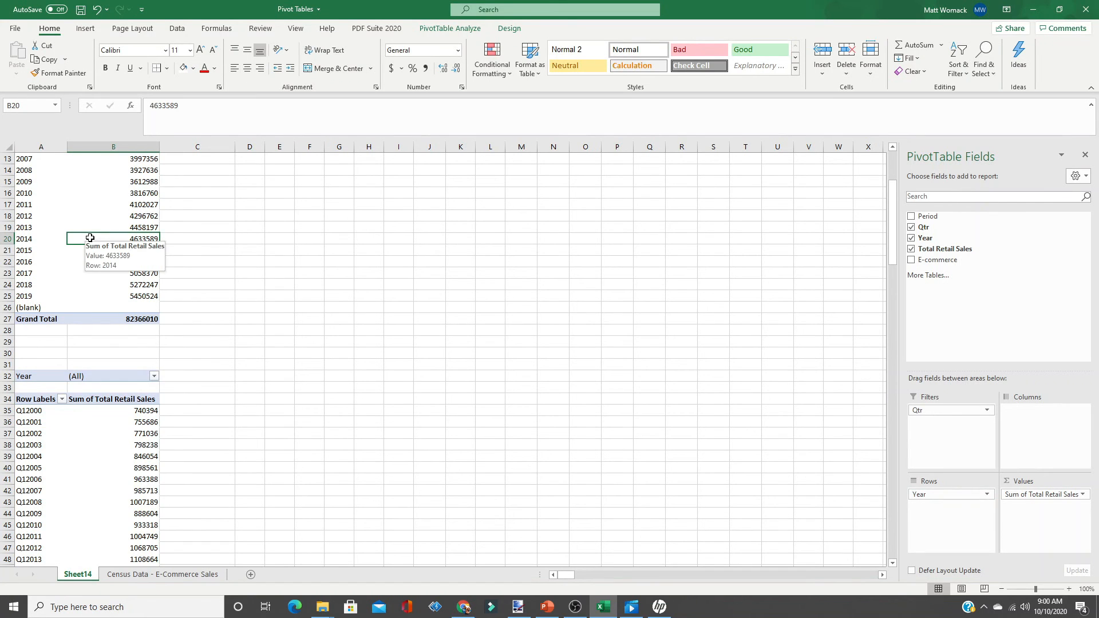
{"action": "left_click", "coordinate": [33, 238]}
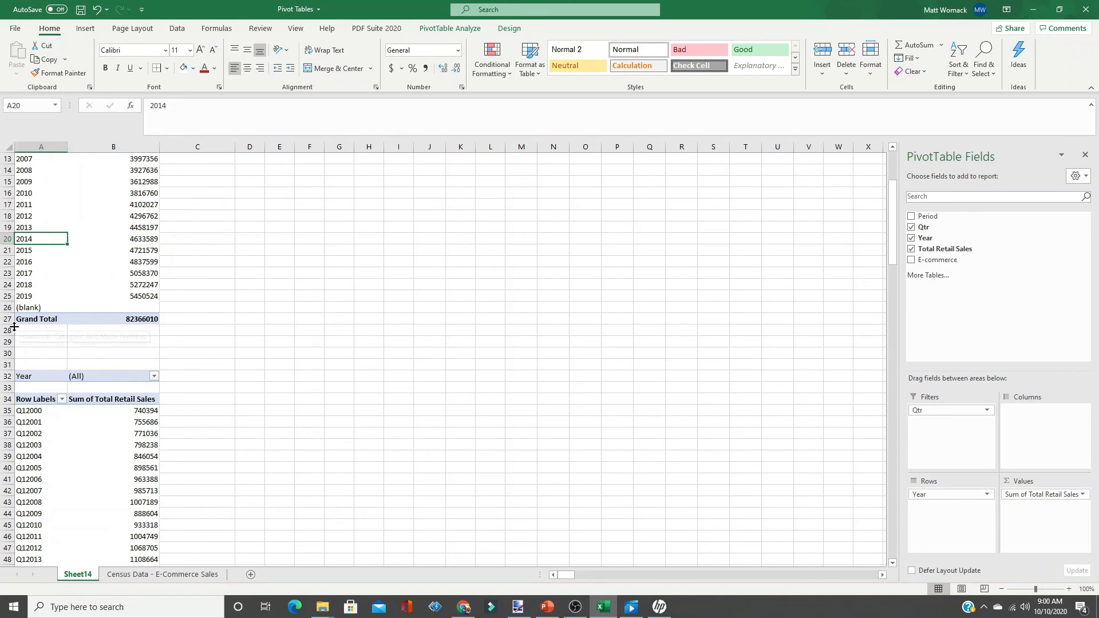
- Insert blank rows at rows 28 to 61 to widen the gap between the two pivot tables
{"action": "left_click_drag", "start_coordinate": [7, 330], "coordinate": [33, 565]}
{"action": "right_click", "coordinate": [62, 518]}
{"action": "left_click", "coordinate": [87, 408]}
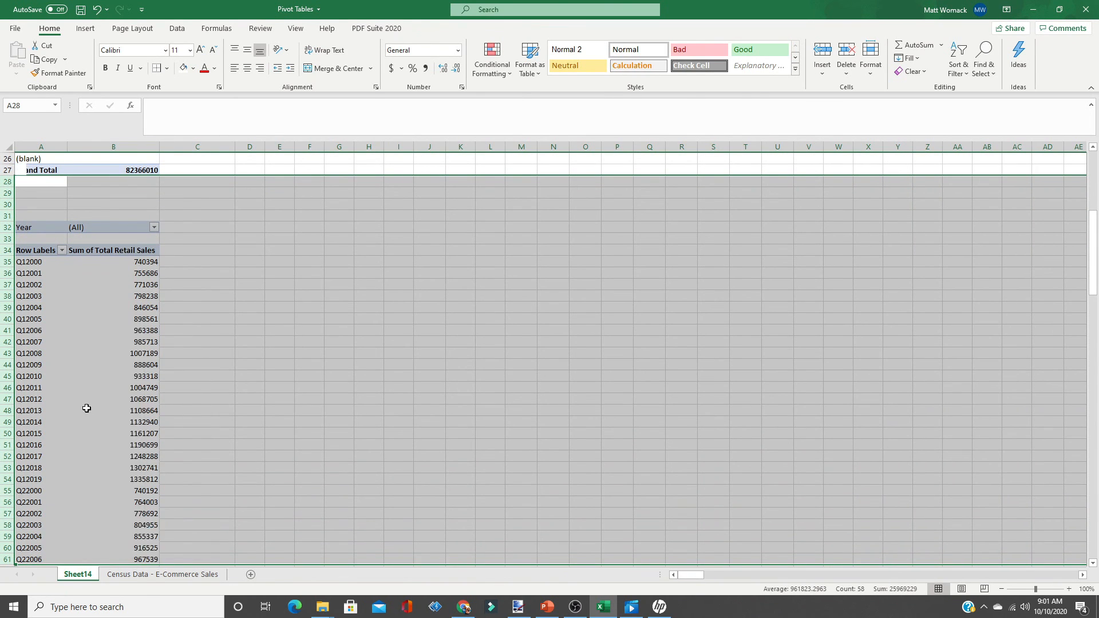
{"action": "left_click", "coordinate": [104, 160]}
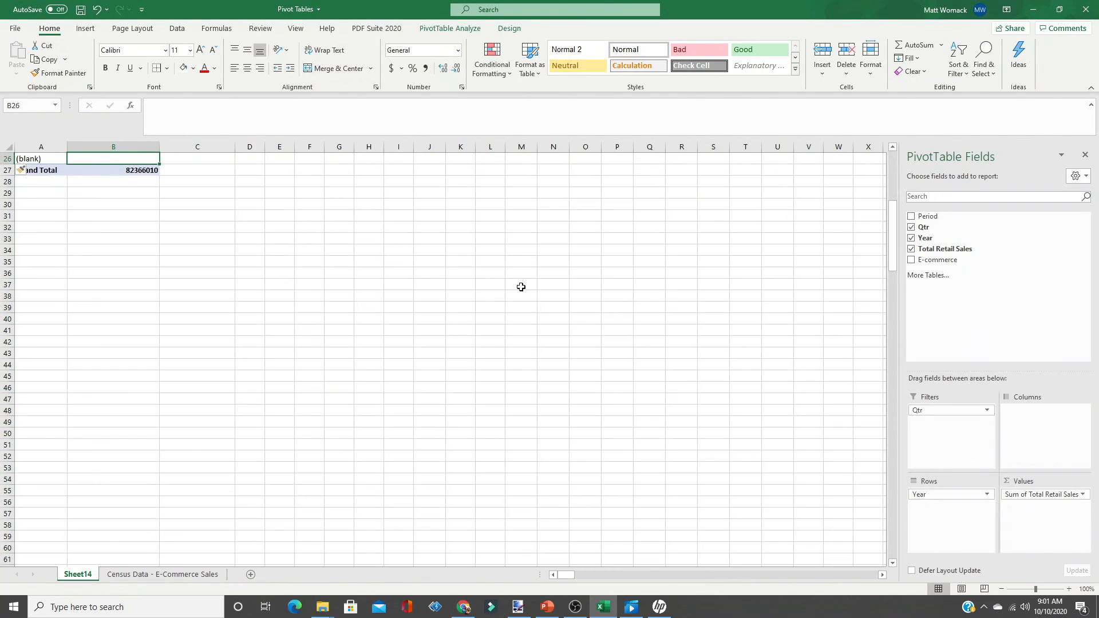
- Try to swap Qtr into the rows and Year into the filters of the upper pivot table with a deferred layout update
{"action": "left_click", "coordinate": [914, 573]}
{"action": "mouse_move", "coordinate": [939, 410]}
{"action": "left_mouse_down"}
{"action": "mouse_move", "coordinate": [936, 537]}
{"action": "mouse_move", "coordinate": [944, 415]}
{"action": "left_mouse_up"}
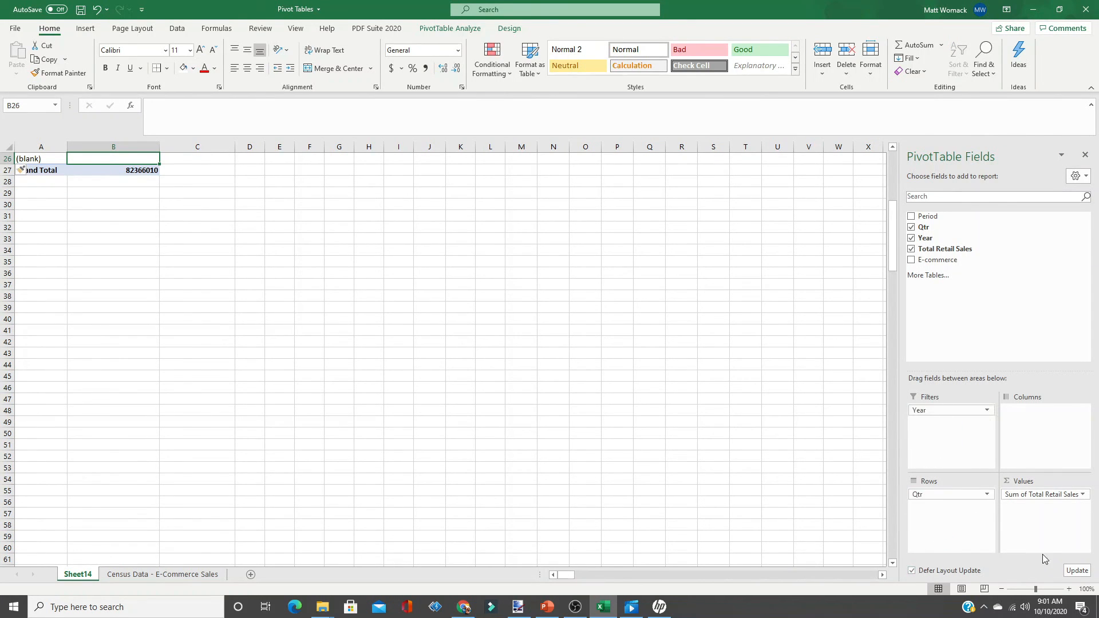
{"action": "left_click", "coordinate": [1077, 570]}
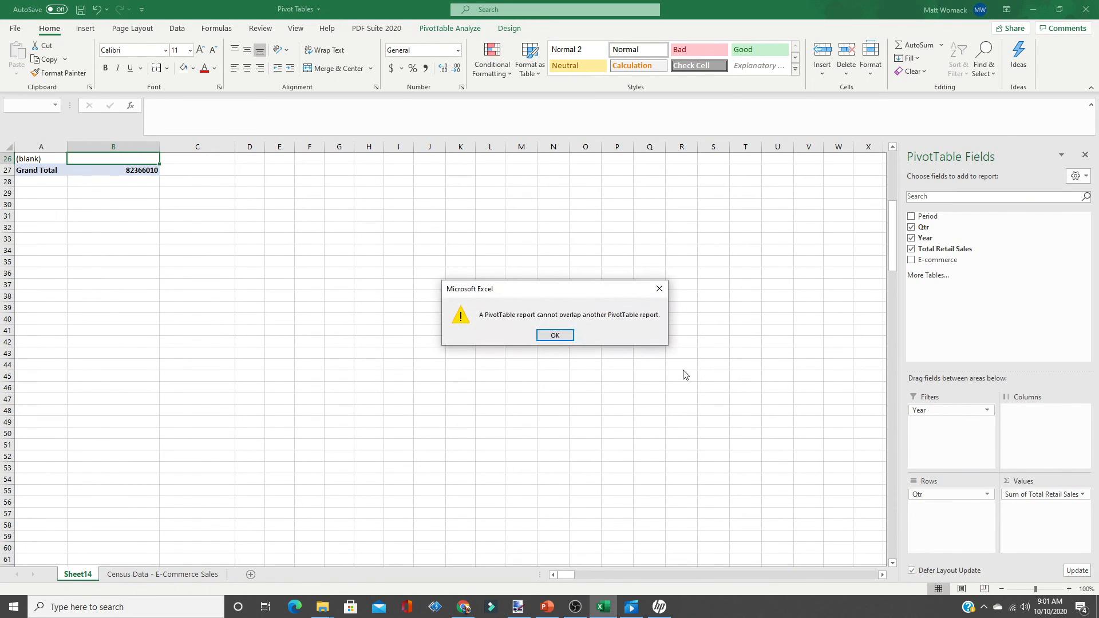
{"action": "left_click", "coordinate": [558, 335]}
- Insert more blank rows at rows 28 to 53 below the upper pivot table's grand total
{"action": "left_click_drag", "start_coordinate": [9, 185], "coordinate": [57, 469]}
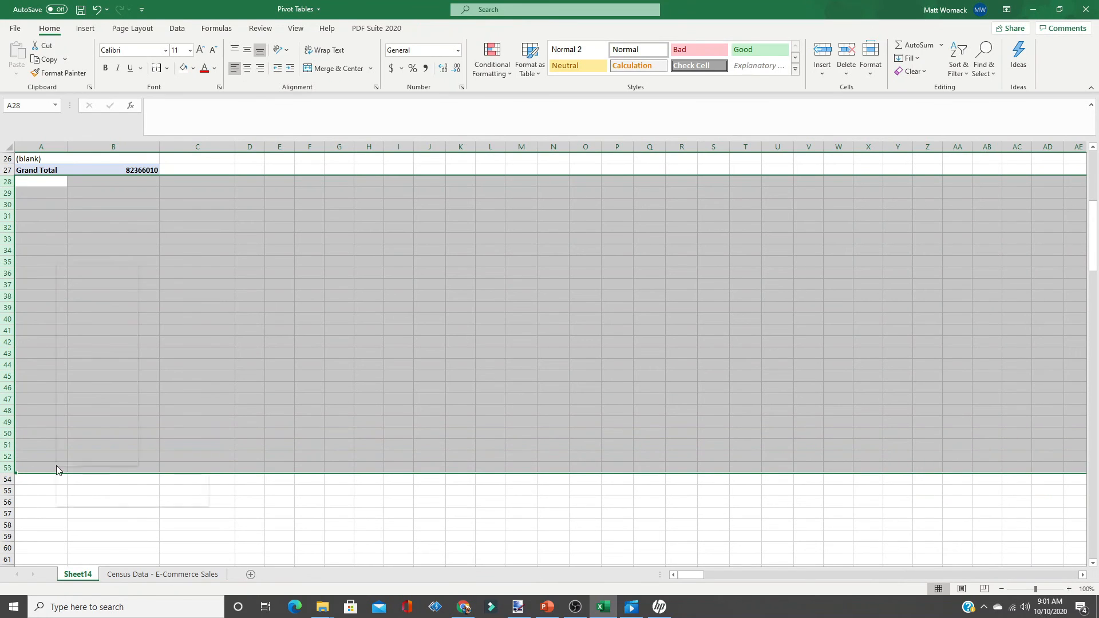
{"action": "left_click", "coordinate": [92, 361]}
{"action": "left_click", "coordinate": [106, 171]}
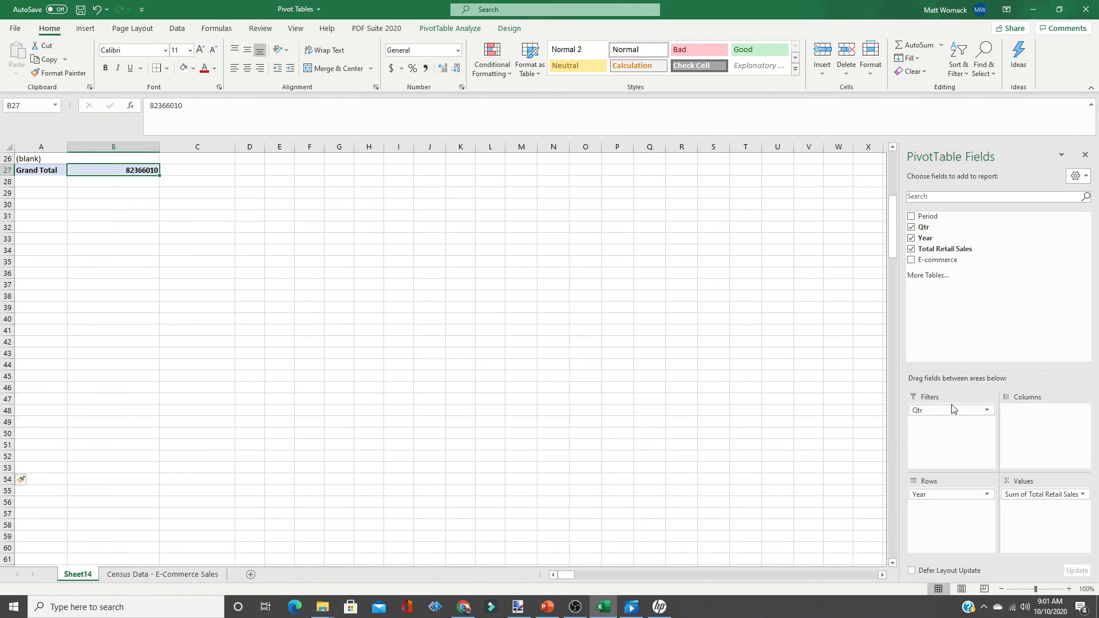
- Defer the upper pivot table's layout update, make Qtr the row field and Year the filter, and apply the update
{"action": "left_click", "coordinate": [912, 569]}
{"action": "mouse_move", "coordinate": [932, 495]}
{"action": "left_mouse_down"}
{"action": "mouse_move", "coordinate": [930, 413]}
{"action": "mouse_move", "coordinate": [934, 495]}
{"action": "left_mouse_up"}
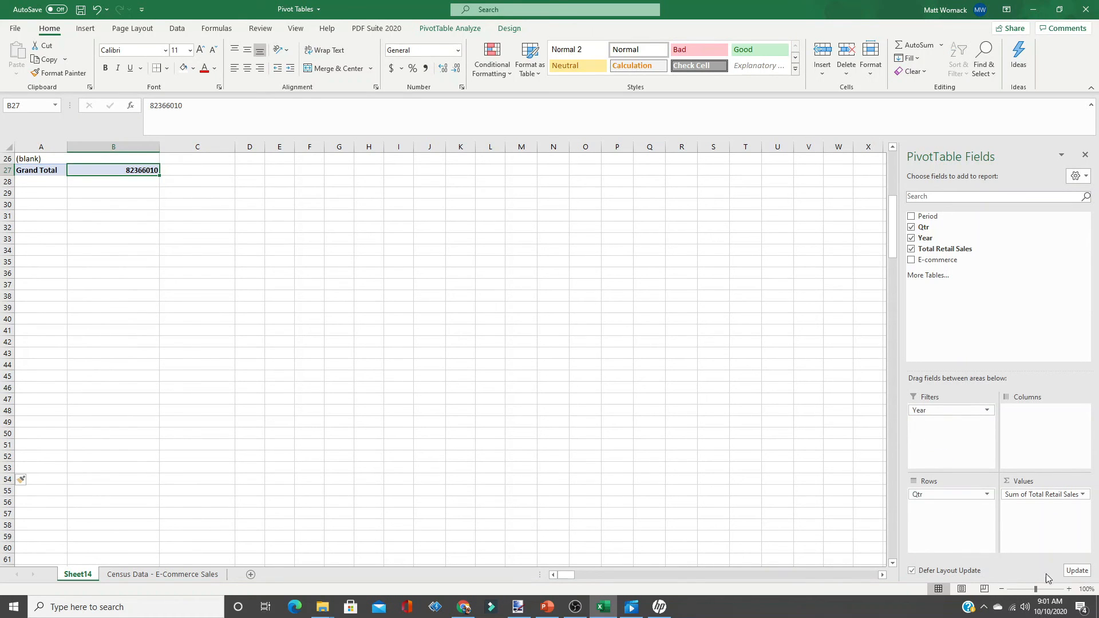
{"action": "left_click", "coordinate": [1076, 570]}
- Examine the upper pivot table's quarterly rows, the gap beneath it and the lower pivot table, comparing their field layouts
{"action": "scroll", "coordinate": [63, 512], "scroll_direction": "down", "scroll_amount": 6}
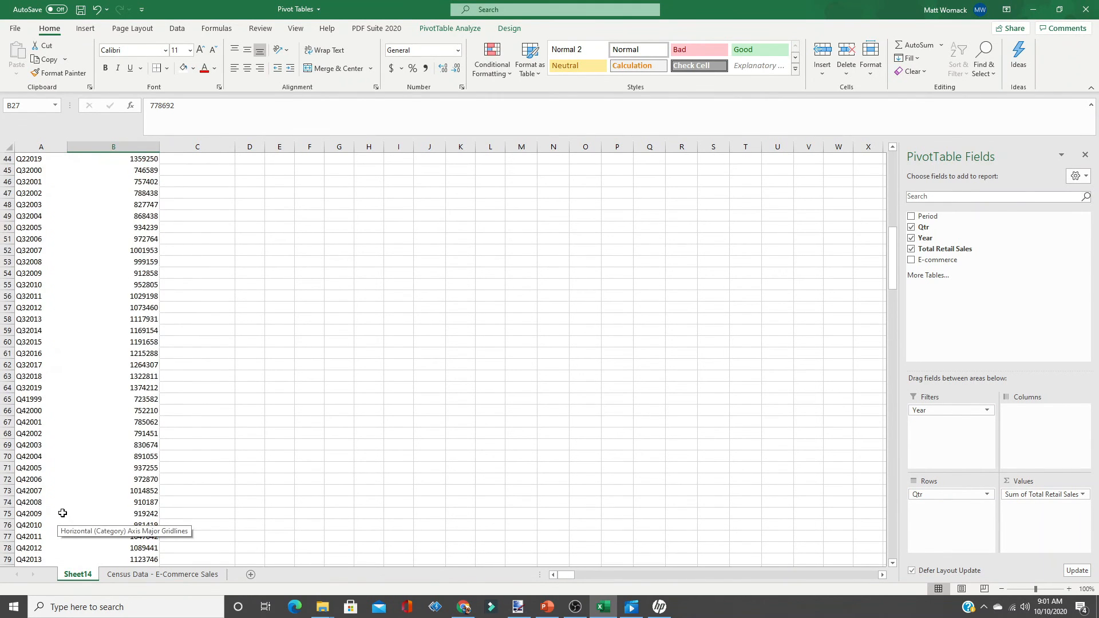
{"action": "scroll", "coordinate": [62, 513], "scroll_direction": "down", "scroll_amount": 8}
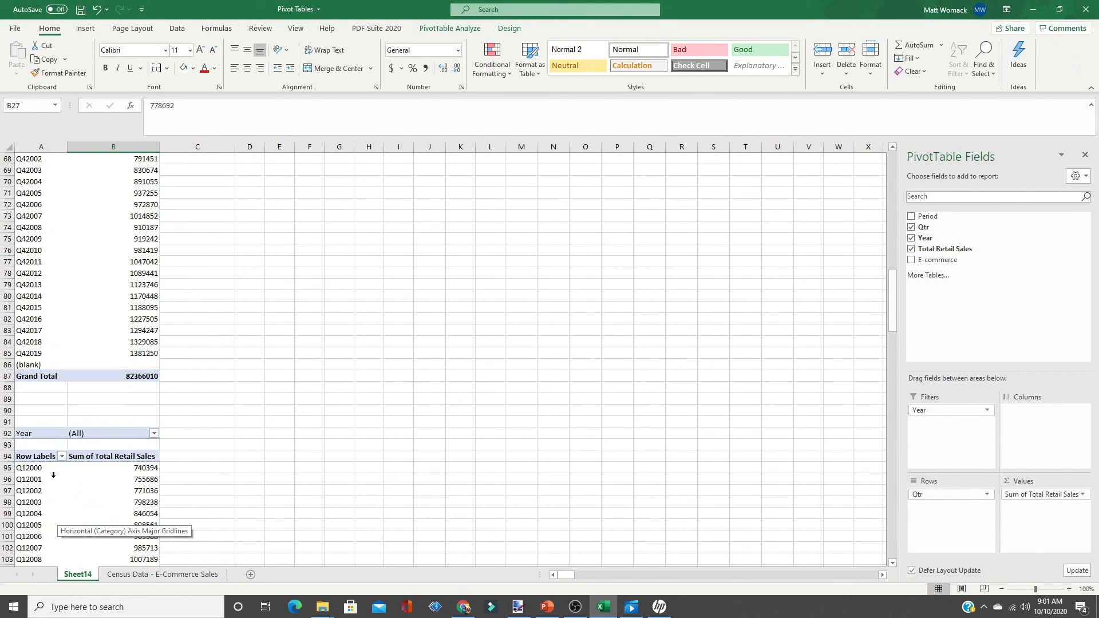
{"action": "scroll", "coordinate": [54, 475], "scroll_direction": "down", "scroll_amount": 3}
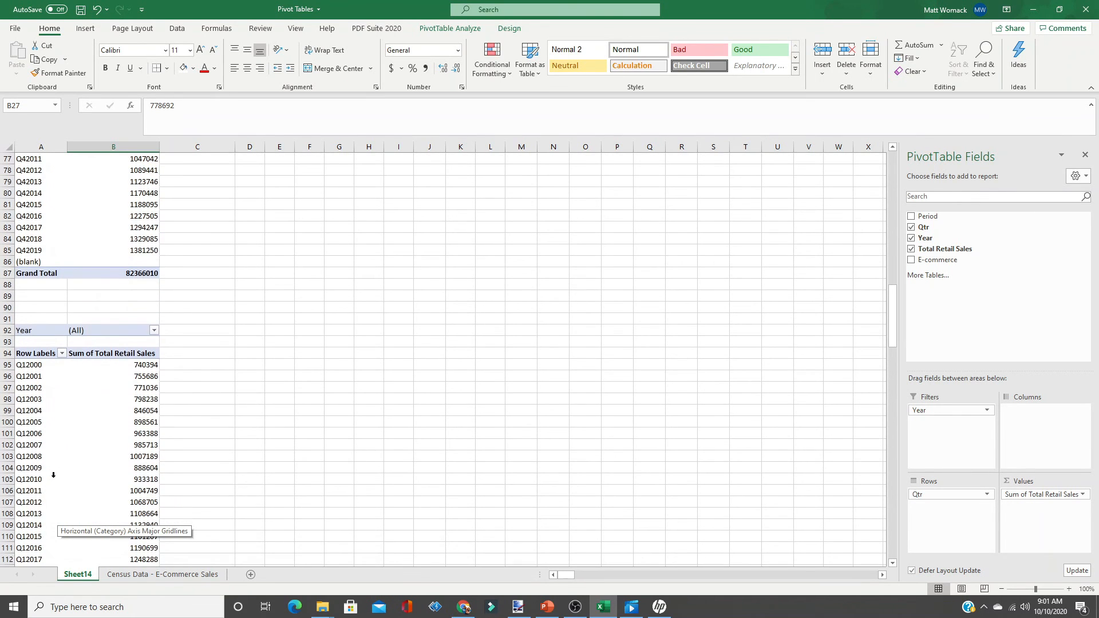
{"action": "left_click", "coordinate": [84, 227]}
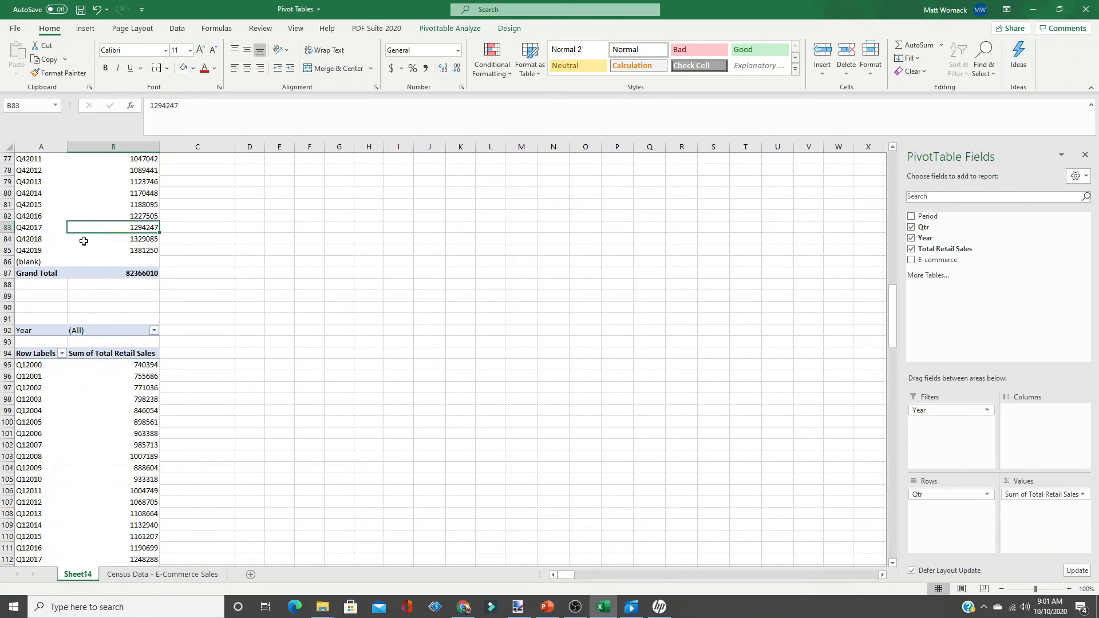
{"action": "left_click", "coordinate": [83, 412]}
{"action": "left_click", "coordinate": [68, 232]}
{"action": "scroll", "coordinate": [78, 296], "scroll_direction": "up", "scroll_amount": 20}
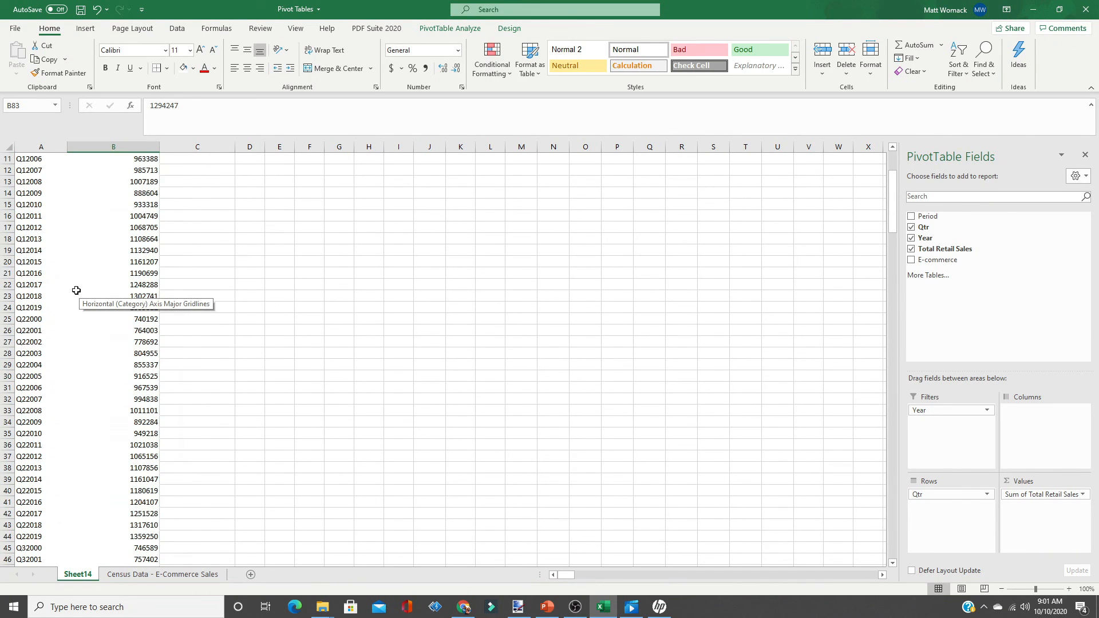
{"action": "scroll", "coordinate": [76, 290], "scroll_direction": "up", "scroll_amount": 4}
{"action": "scroll", "coordinate": [77, 289], "scroll_direction": "down", "scroll_amount": 14}
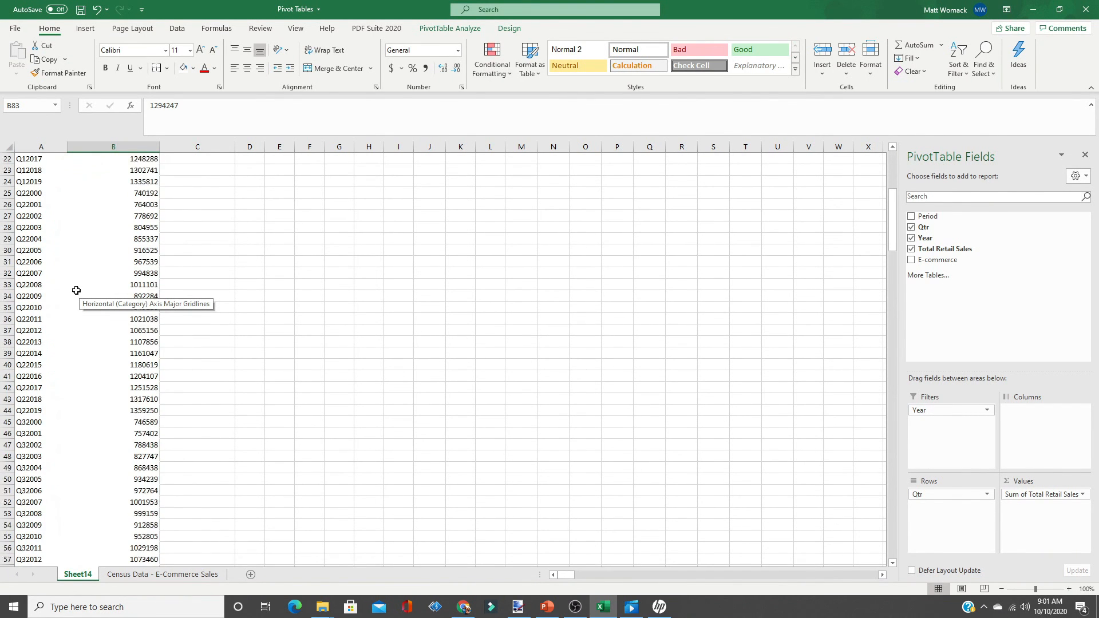
{"action": "scroll", "coordinate": [78, 290], "scroll_direction": "down", "scroll_amount": 15}
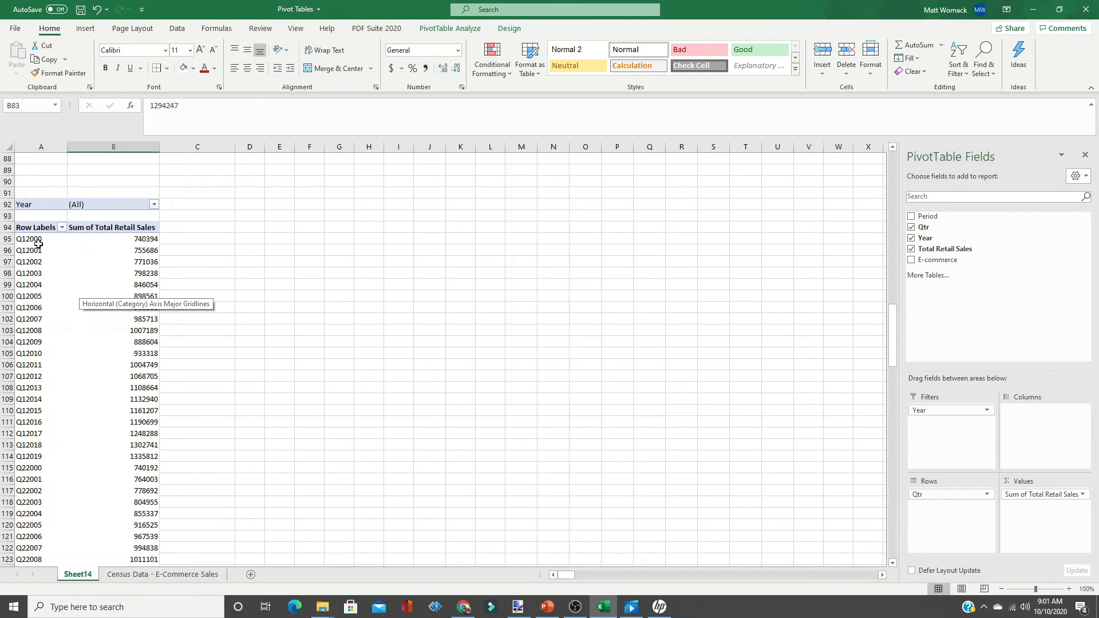
{"action": "scroll", "coordinate": [55, 277], "scroll_direction": "up", "scroll_amount": 4}
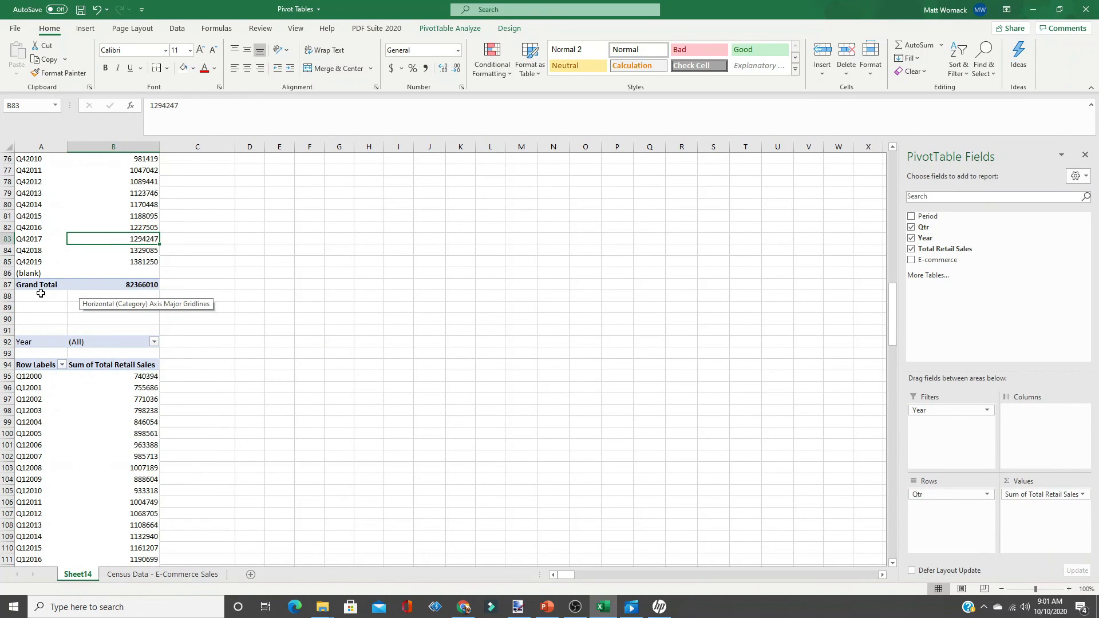
- Try to delete rows 94 to 177, from the lower pivot table's row labels heading to its grand total
{"action": "left_click_drag", "start_coordinate": [7, 342], "coordinate": [68, 547]}
{"action": "left_click", "coordinate": [106, 301]}
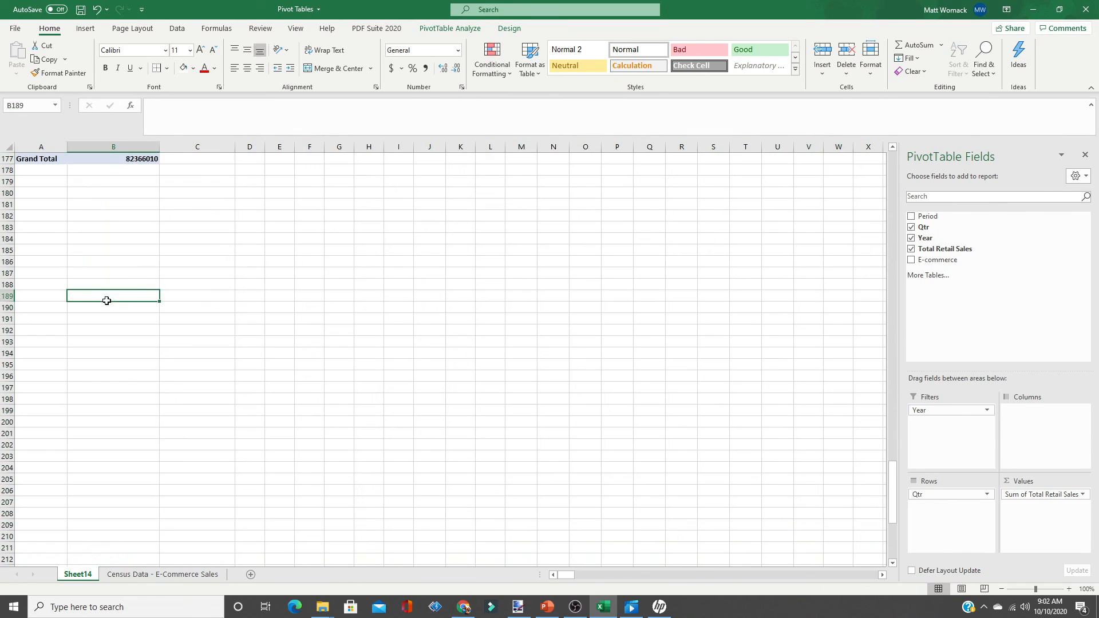
{"action": "scroll", "coordinate": [63, 257], "scroll_direction": "up", "scroll_amount": 8}
{"action": "left_click_drag", "start_coordinate": [7, 428], "coordinate": [7, 431]}
{"action": "left_click", "coordinate": [5, 435]}
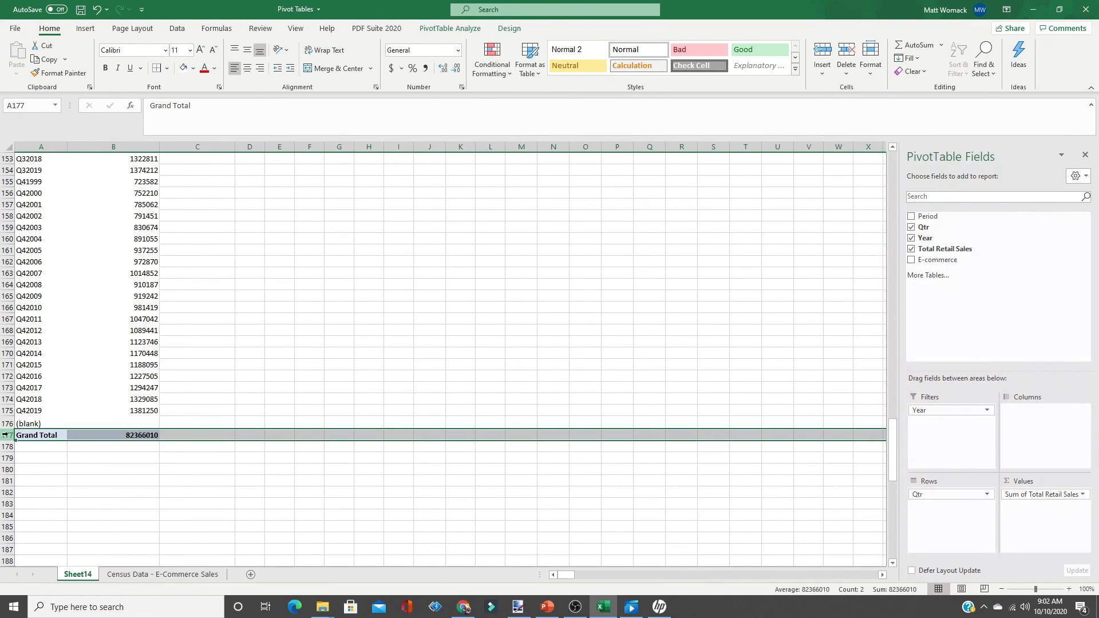
{"action": "key", "text": "ctrl+shift+Up"}
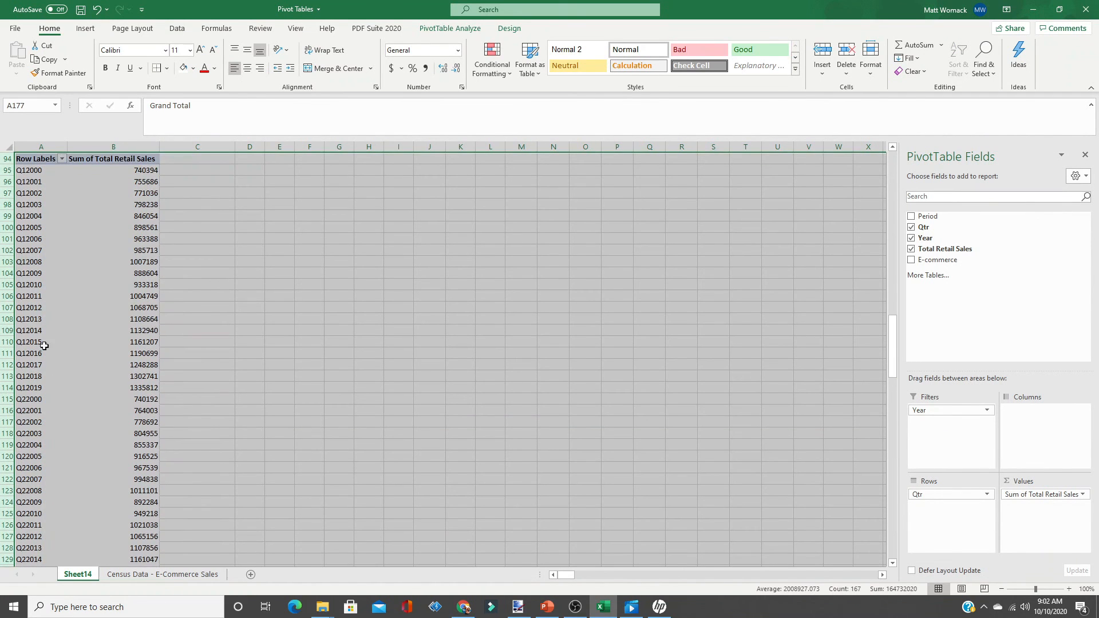
{"action": "right_click", "coordinate": [89, 379]}
{"action": "left_click", "coordinate": [103, 444]}
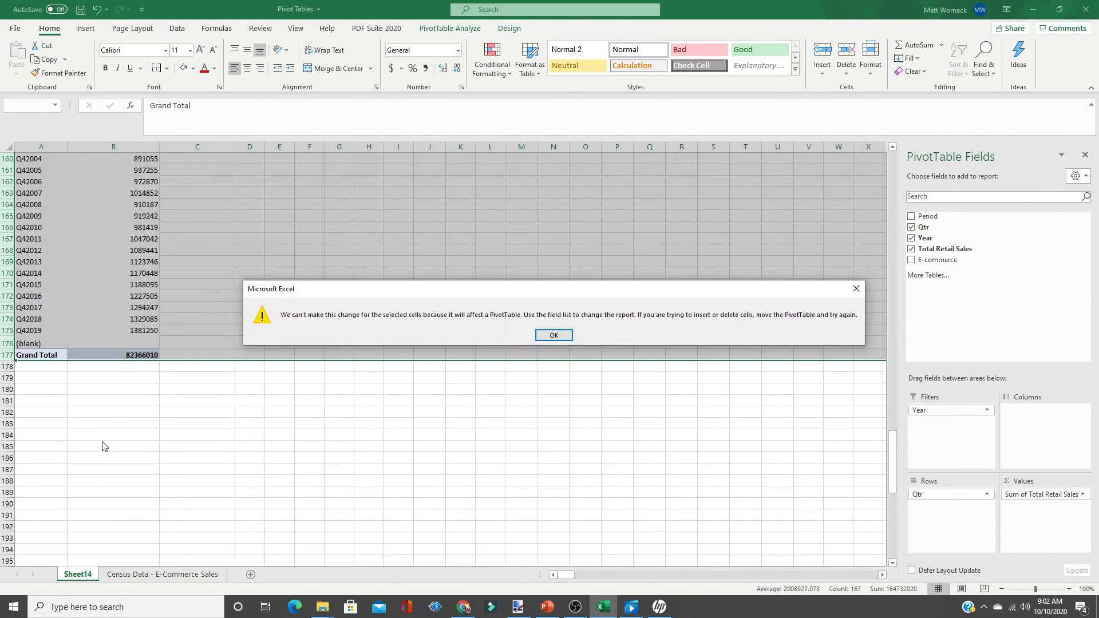
{"action": "left_click", "coordinate": [552, 335]}
- Delete rows 92 to 177, covering the entire lower pivot table with its Year filter, and select a value cell in the upper one
{"action": "scroll", "coordinate": [3, 321], "scroll_direction": "up", "scroll_amount": 17}
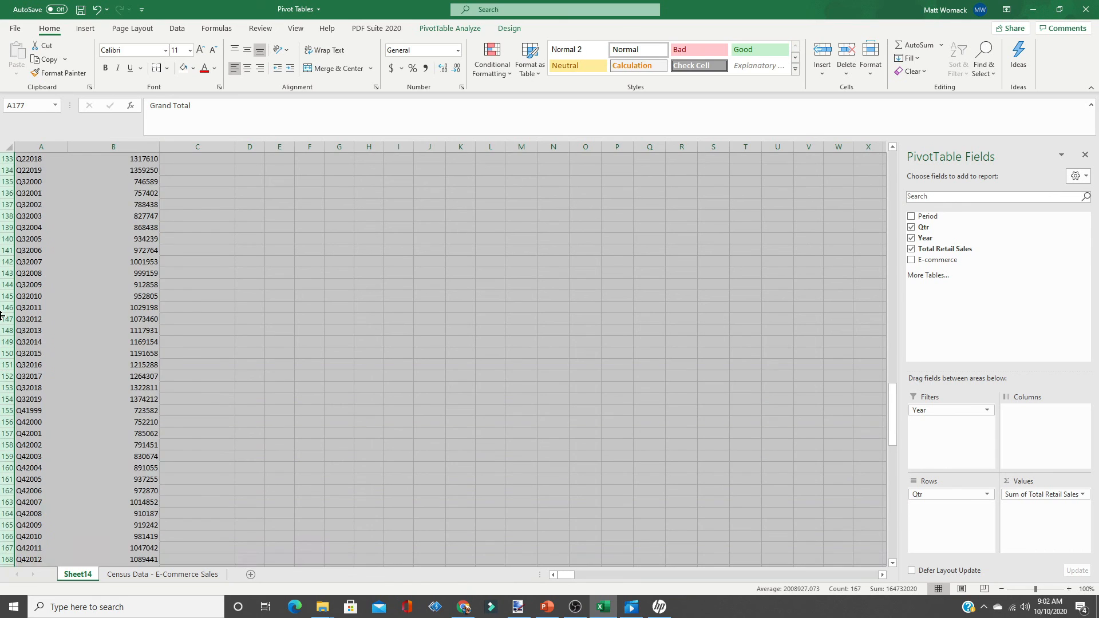
{"action": "scroll", "coordinate": [3, 315], "scroll_direction": "up", "scroll_amount": 13}
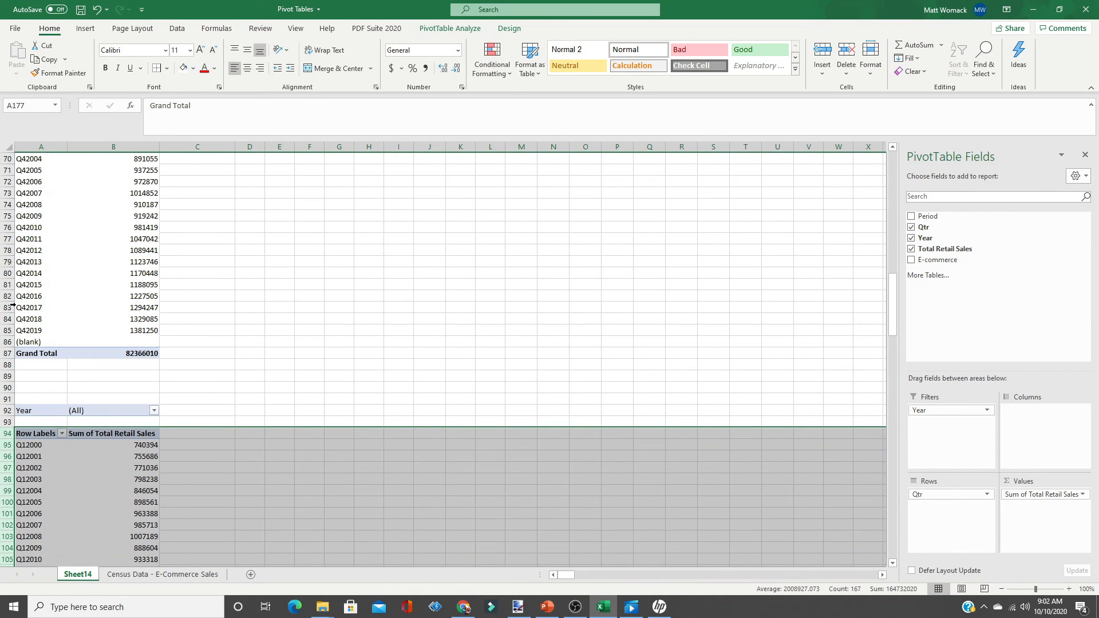
{"action": "left_click", "coordinate": [7, 410]}
{"action": "key", "text": "shift+Down"}
{"action": "key", "text": "shift+Down"}
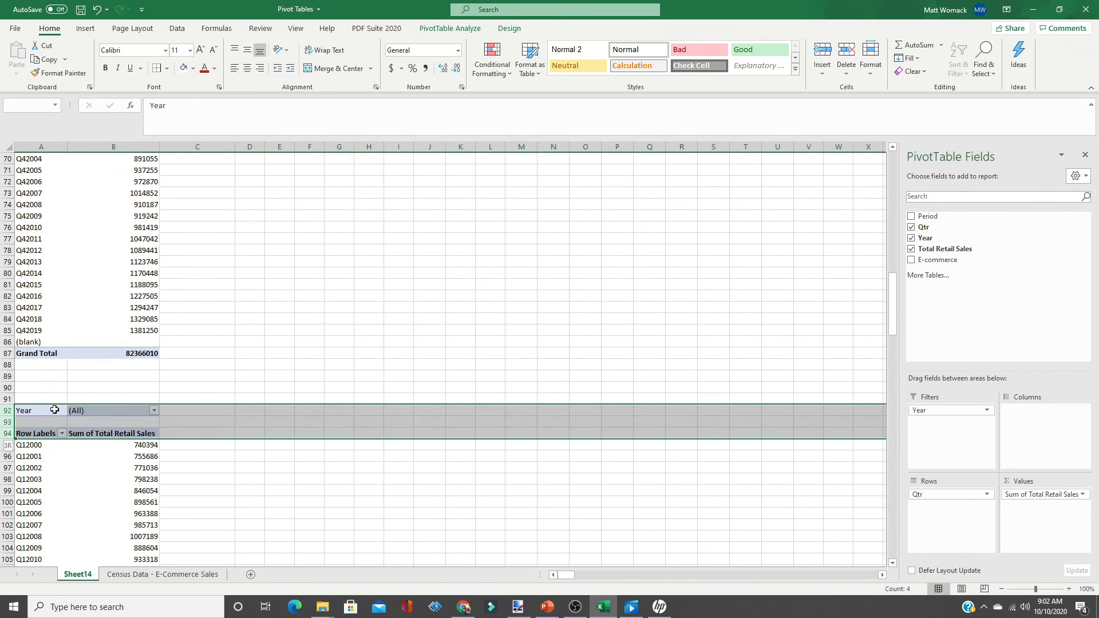
{"action": "key", "text": "ctrl+shift+Down"}
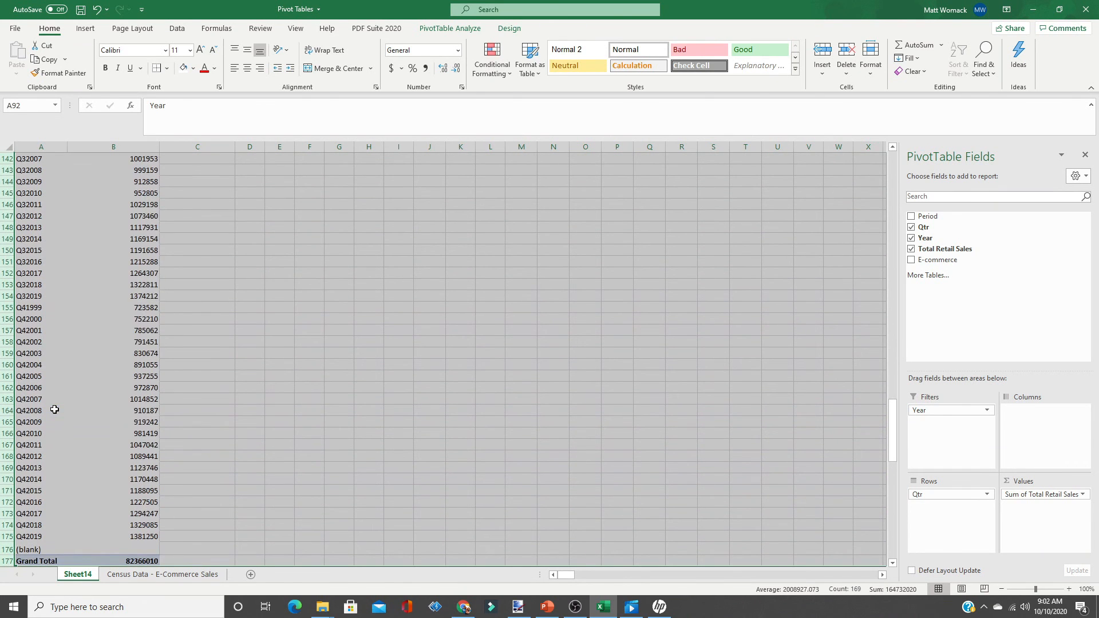
{"action": "right_click", "coordinate": [83, 410]}
{"action": "left_click", "coordinate": [116, 318]}
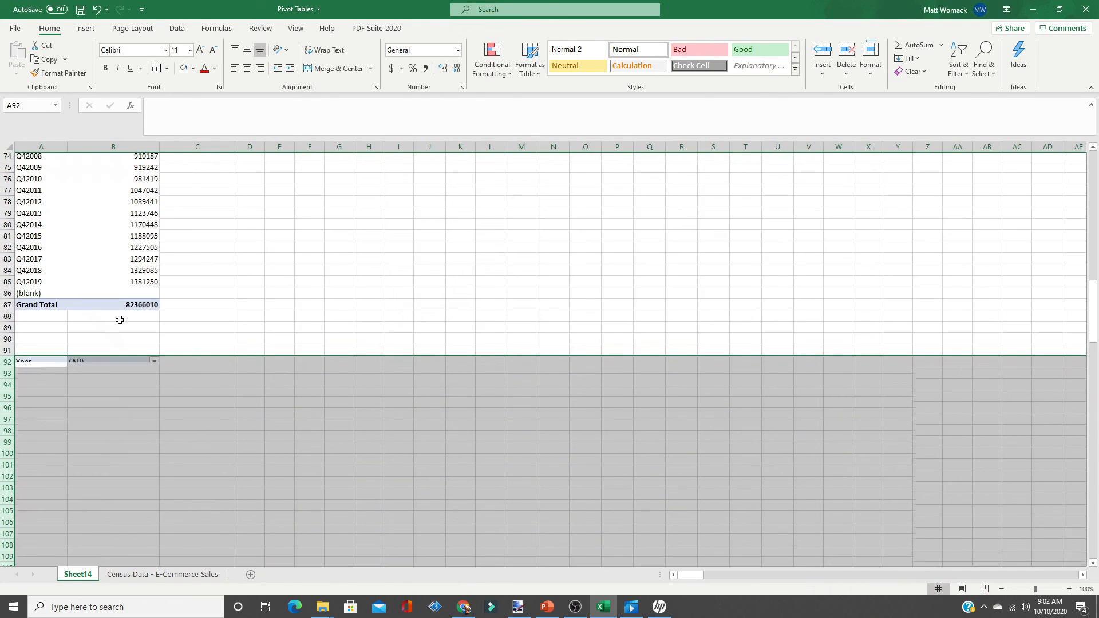
{"action": "left_click", "coordinate": [111, 263]}
{"action": "scroll", "coordinate": [110, 264], "scroll_direction": "up", "scroll_amount": 20}
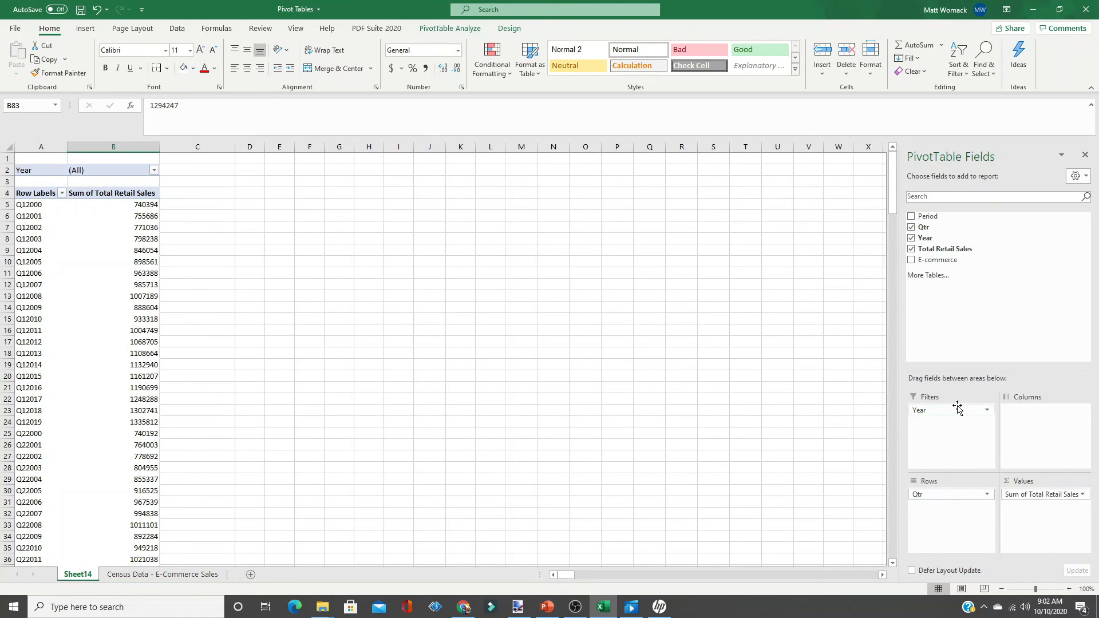
{"action": "left_click", "coordinate": [83, 375]}
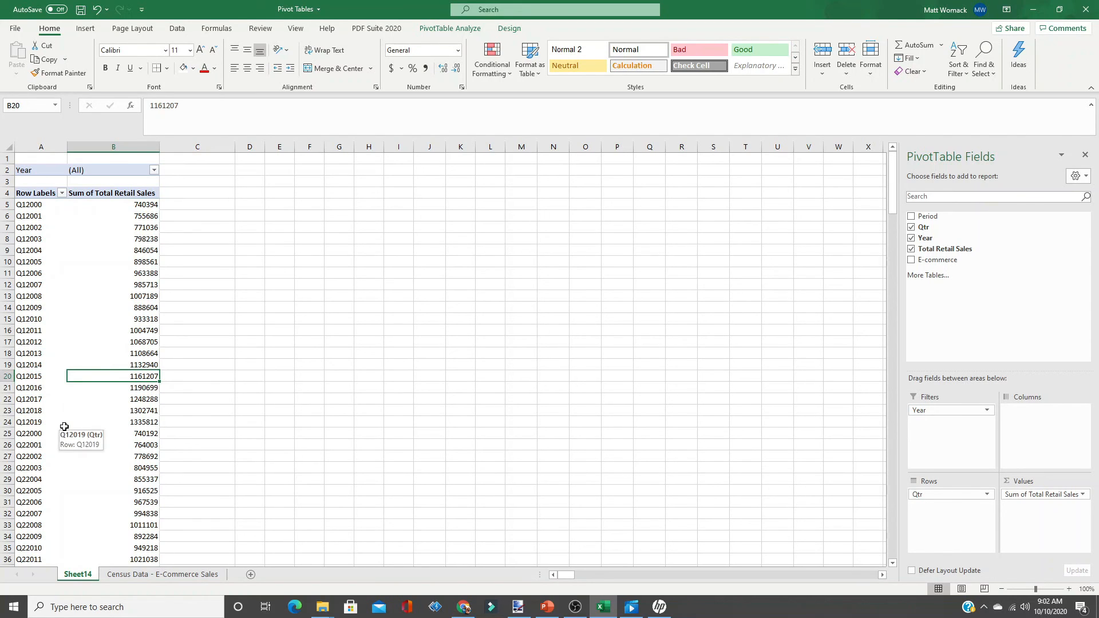